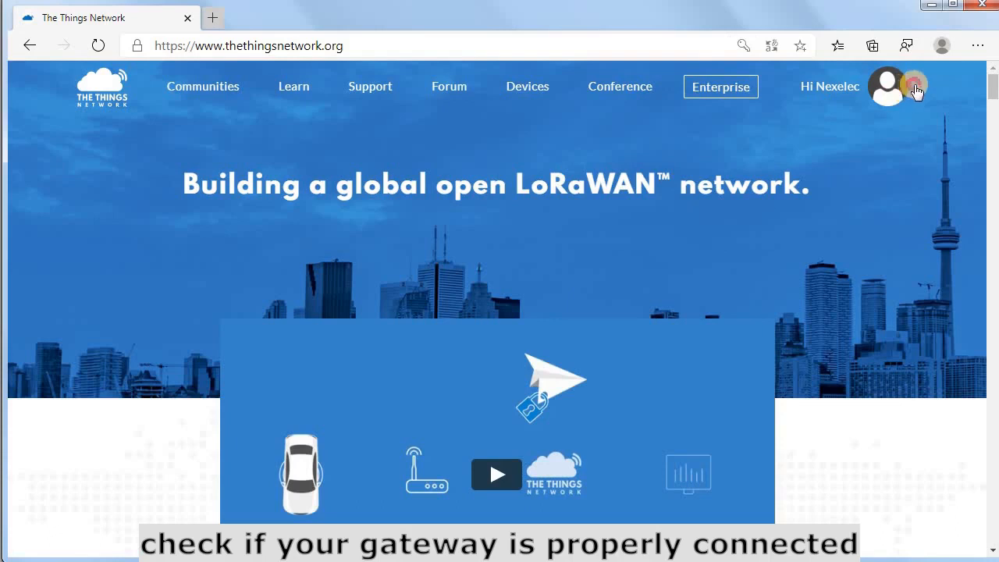
# Go to the TTN console from the account menu and check that Indoor Gateway TTIG-868 is connected
pyautogui.click(903, 87)
pyautogui.click(872, 163)
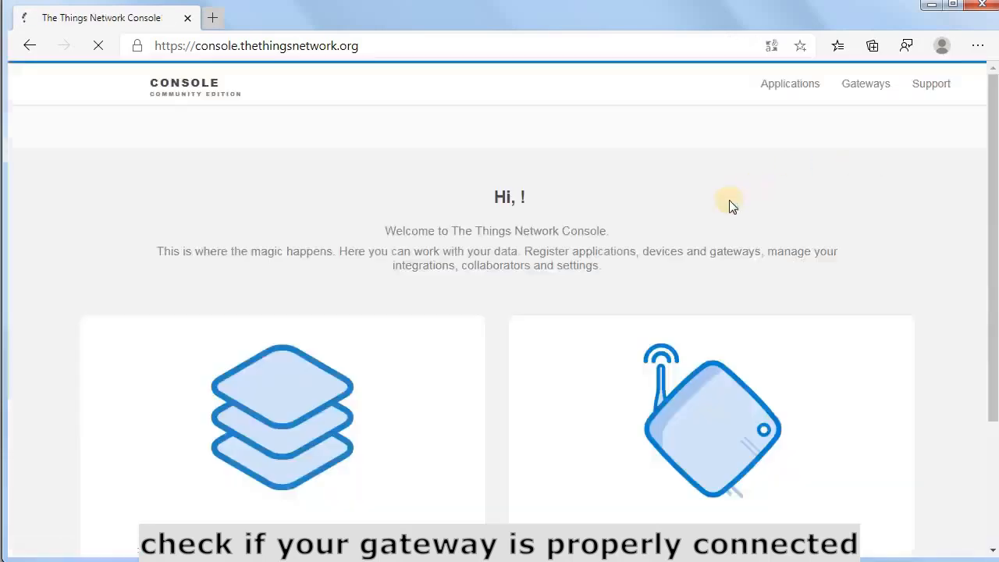
pyautogui.scroll(-1, 640, 367)
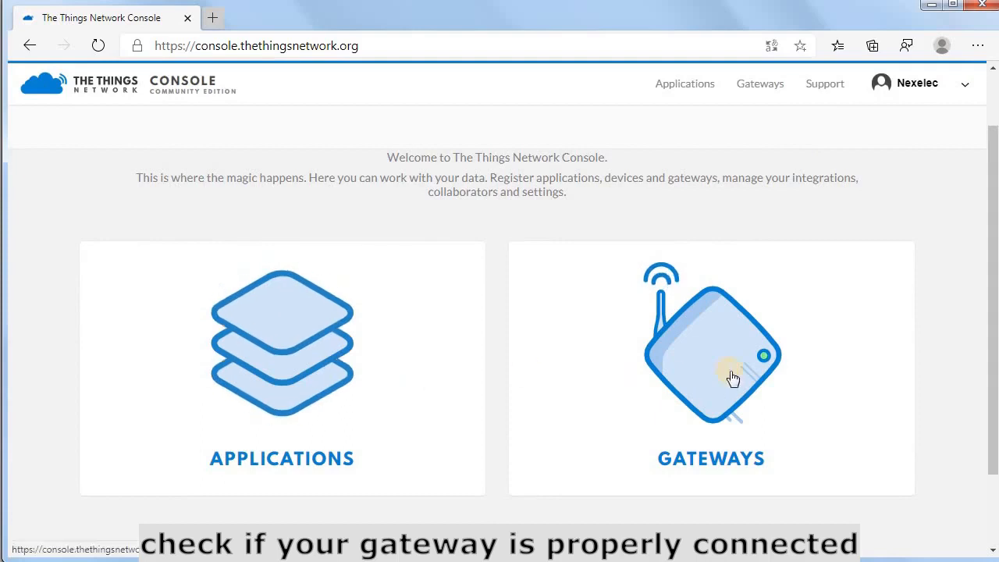
pyautogui.click(732, 378)
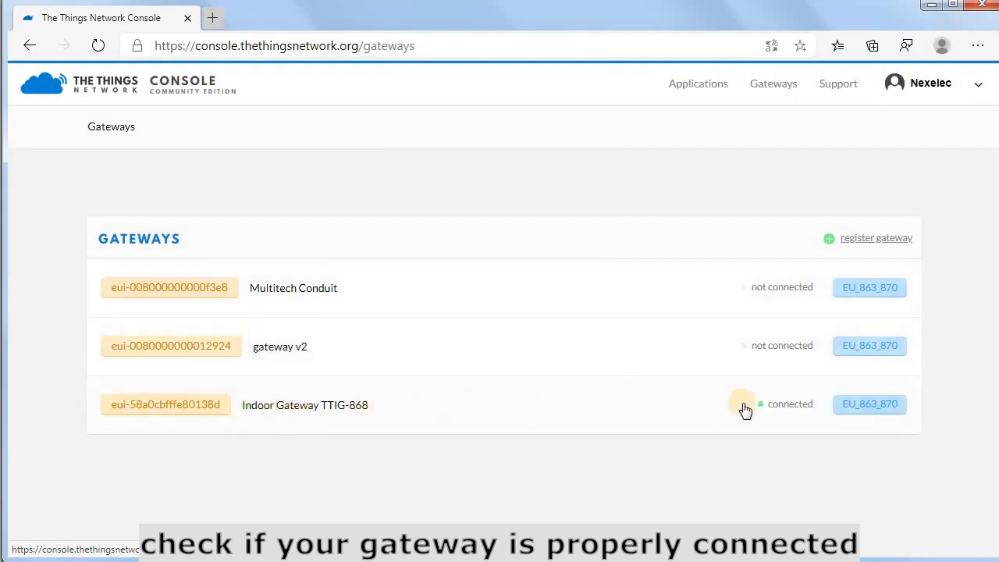
# Start a new application from the Applications list and enter its Application ID
pyautogui.click(719, 87)
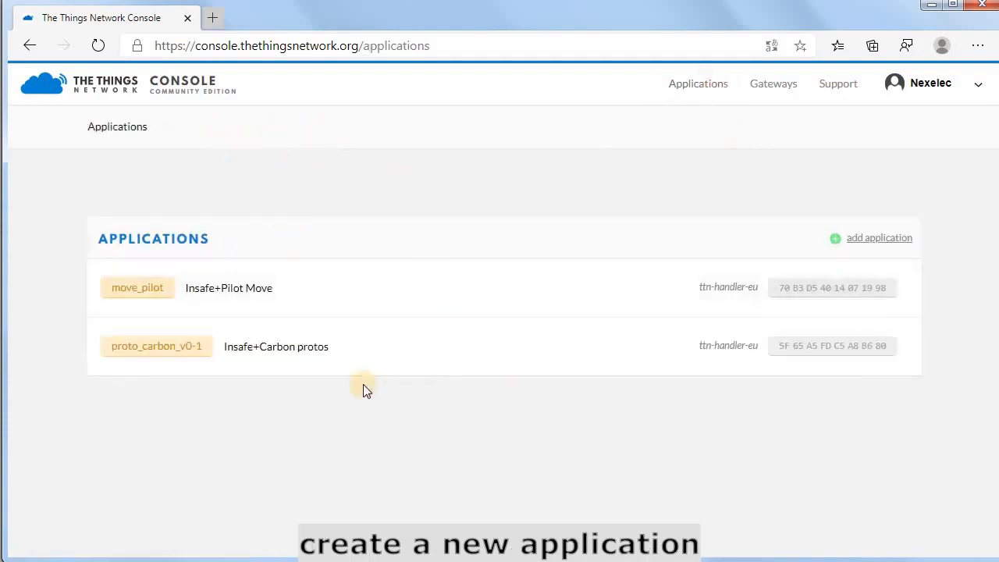
pyautogui.click(869, 241)
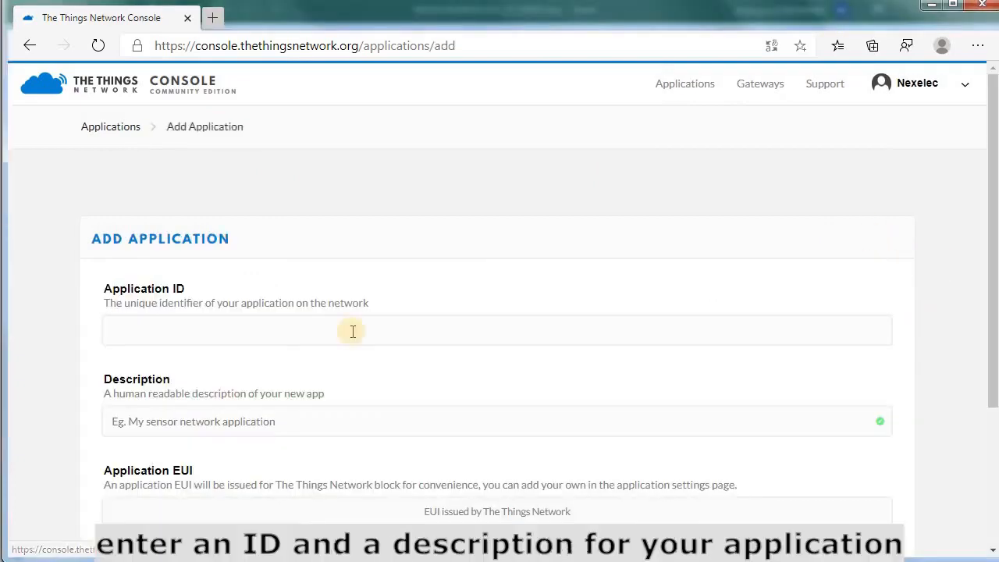
pyautogui.click(244, 331)
pyautogui.scroll(-1, 264, 293)
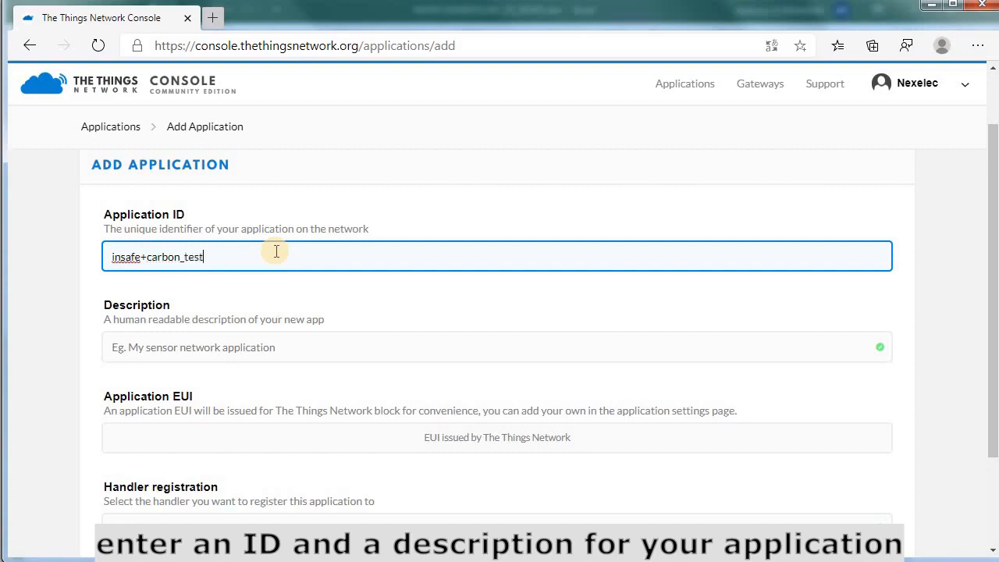
pyautogui.click(227, 347)
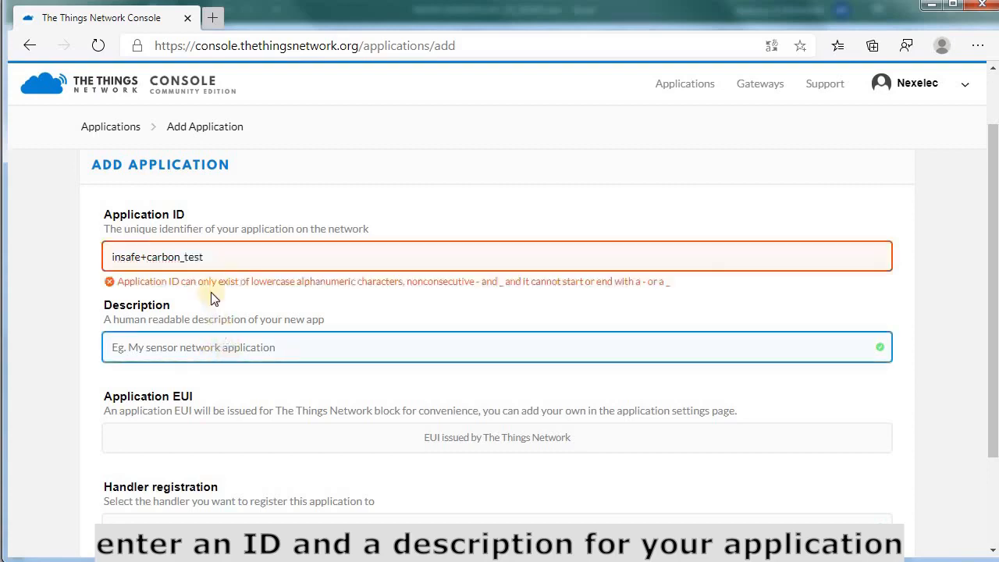
# Replace the invalid + with _ to make ID insafe_carbon_test, and enter description Insafe+Carbon
pyautogui.click(147, 256)
pyautogui.press('BackSpace')
pyautogui.write('_')
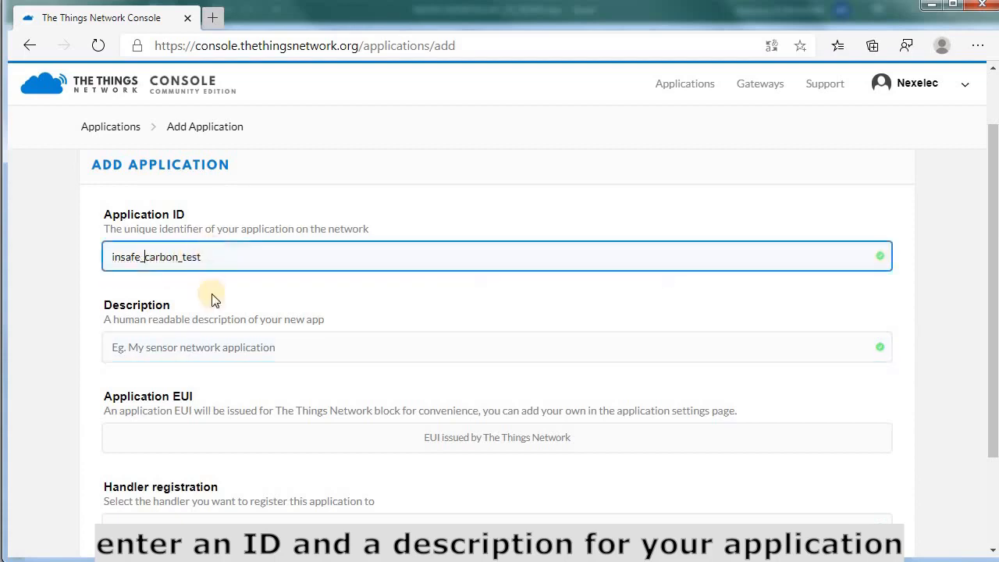
pyautogui.click(277, 361)
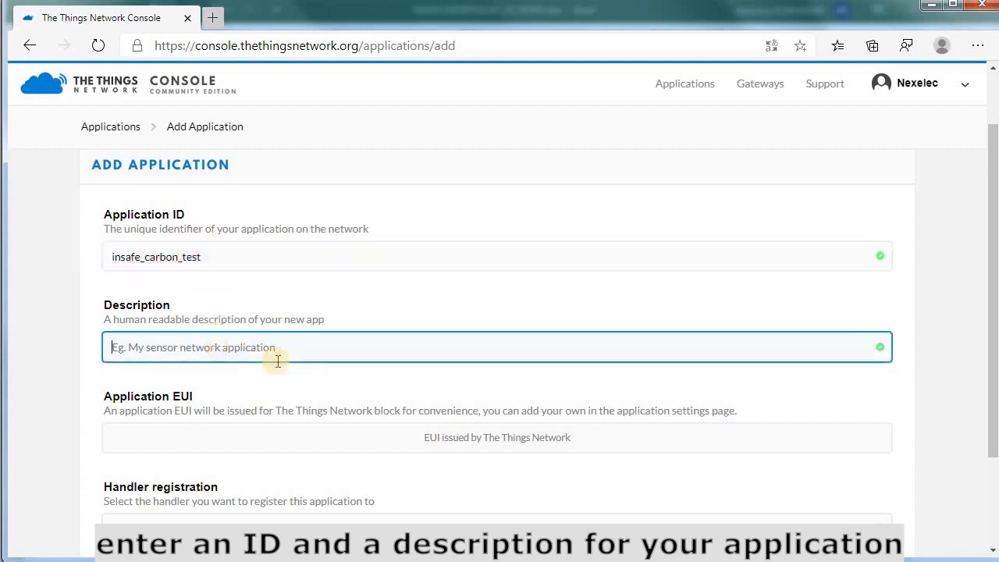
pyautogui.write('Insafe+Carbon')
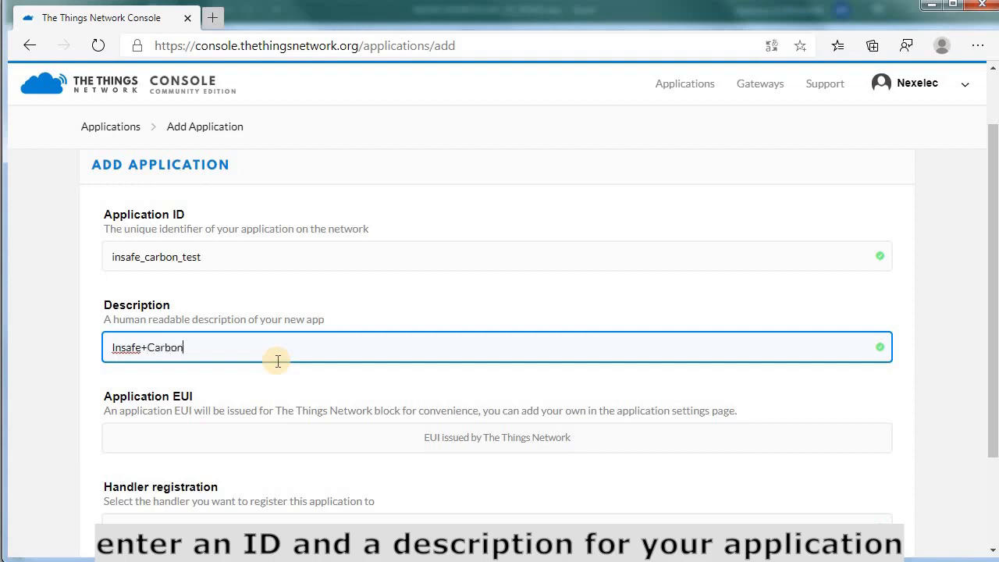
pyautogui.scroll(-1, 477, 364)
pyautogui.click(477, 363)
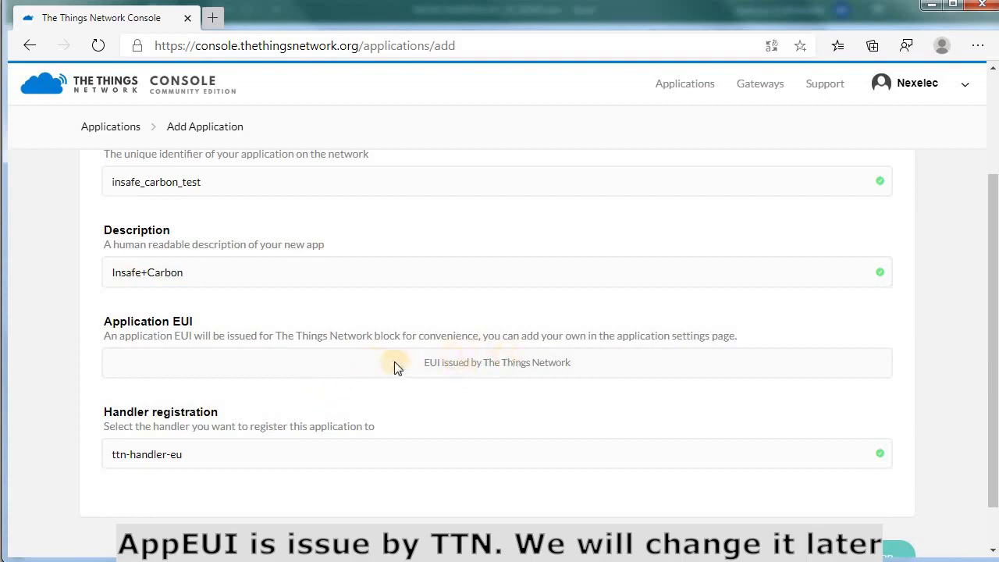
pyautogui.scroll(-1, 394, 361)
# Create the insafe_carbon_test application
pyautogui.click(840, 505)
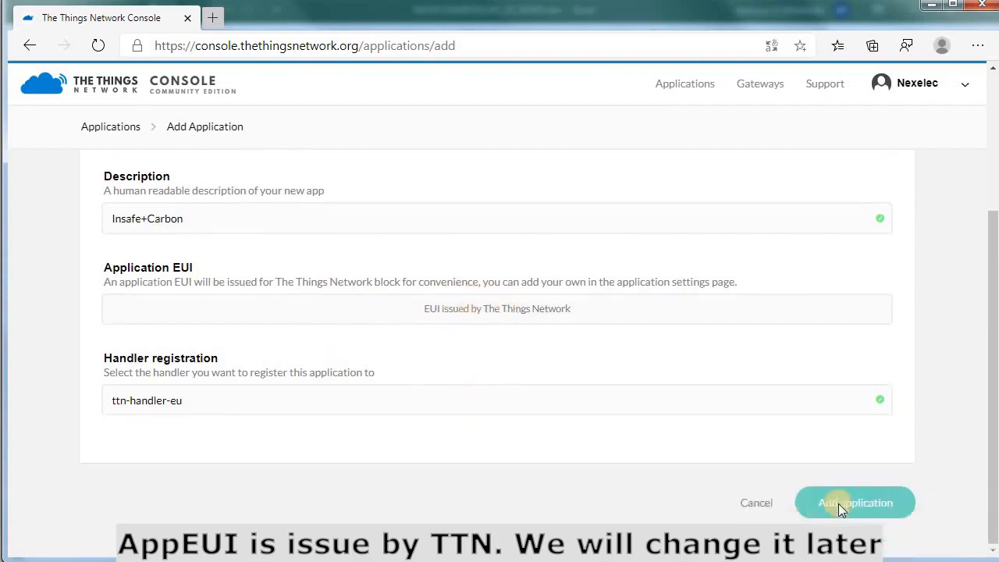
pyautogui.scroll(1, 468, 342)
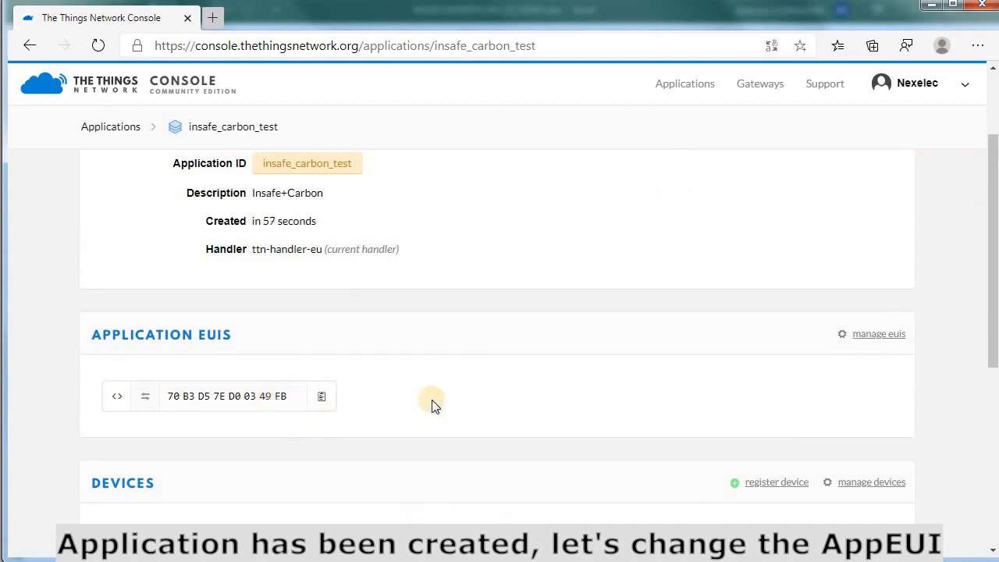
pyautogui.scroll(1, 435, 403)
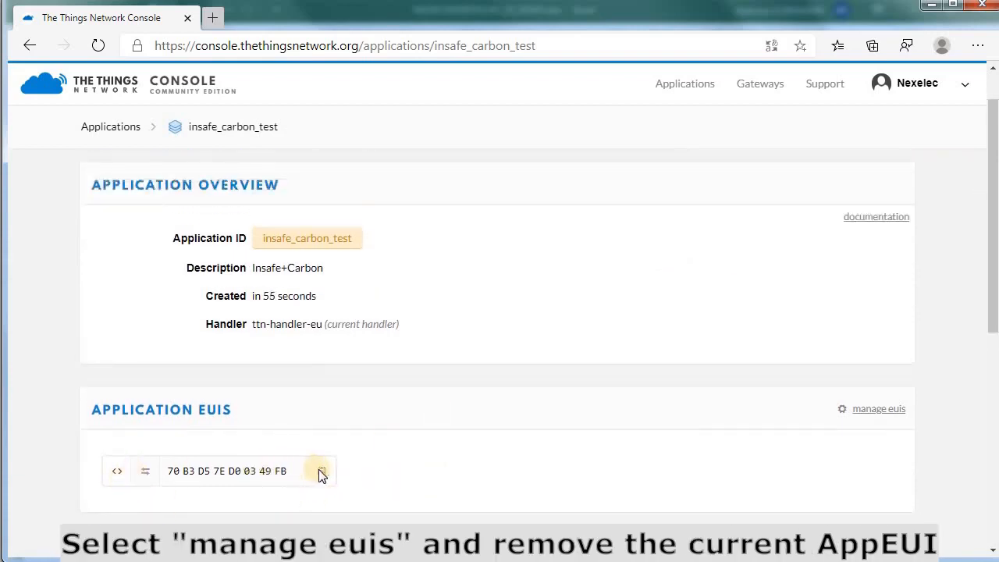
# Remove the auto-issued application EUI and open an editable entry for a new EUI
pyautogui.click(872, 413)
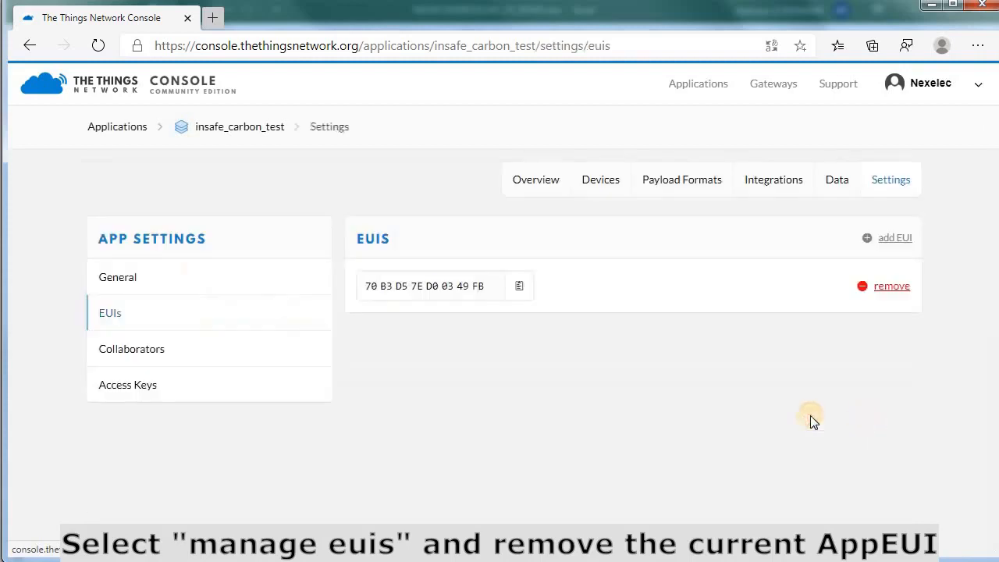
pyautogui.click(888, 289)
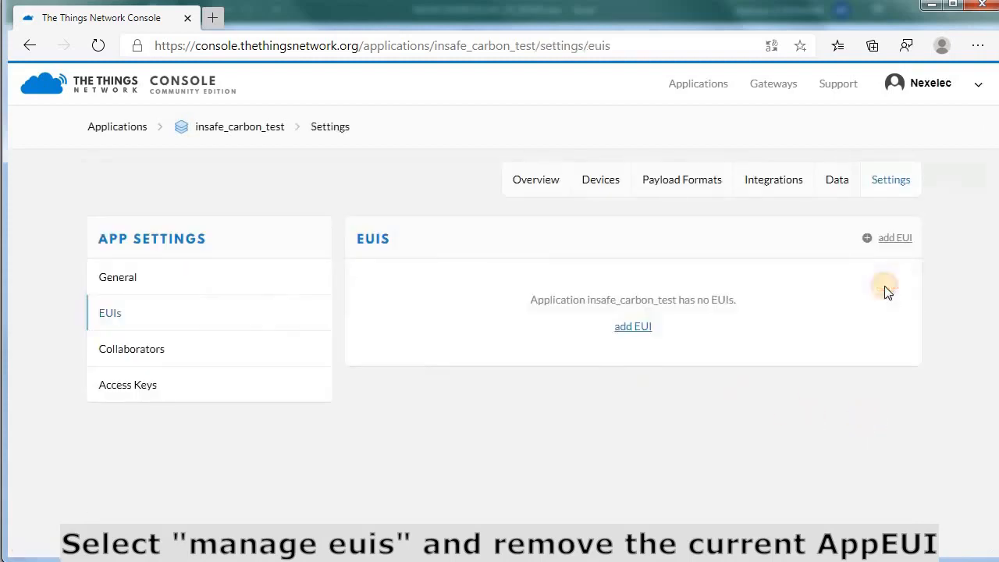
pyautogui.click(891, 239)
pyautogui.click(383, 326)
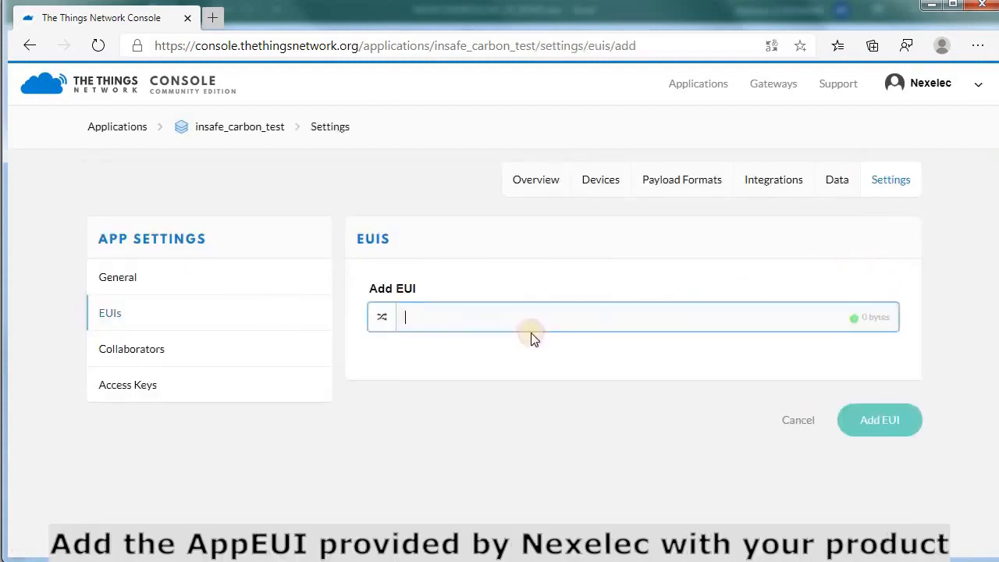
pyautogui.hotkey('alt', 'Tab')
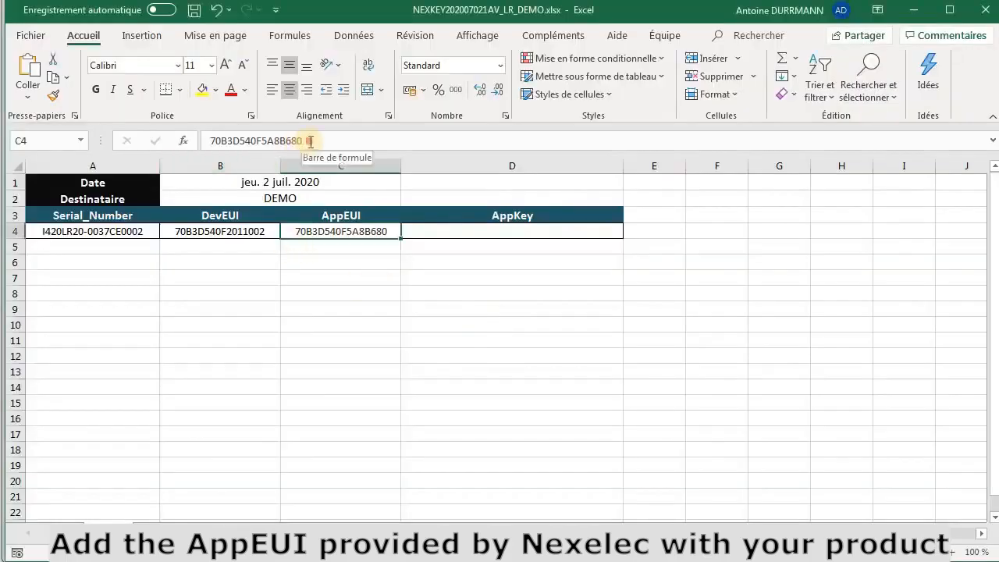
# Paste AppEUI 70B3D540F5A8B680 from Excel cell C4 into the new EUI field
pyautogui.moveTo(311, 142); pyautogui.dragTo(204, 145)
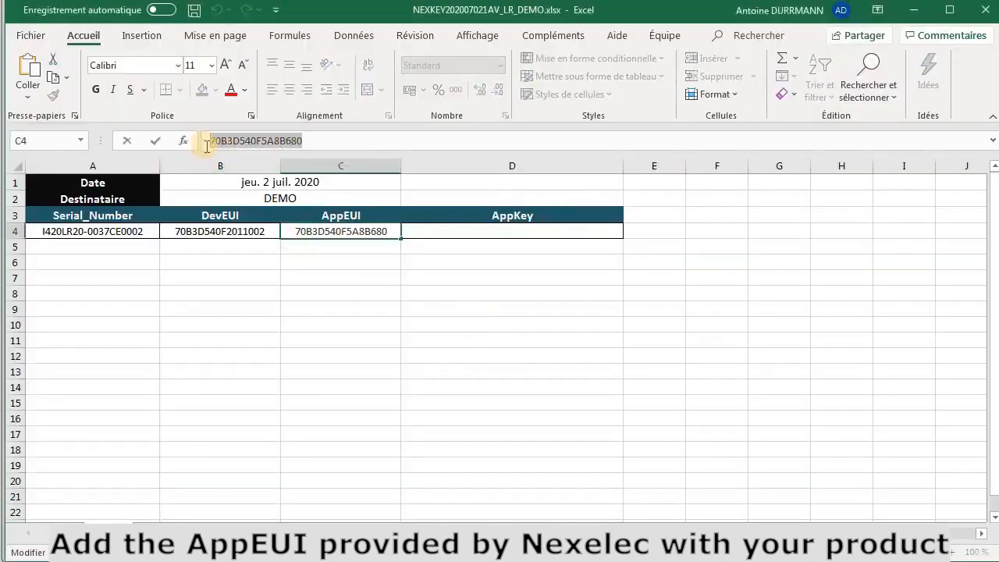
pyautogui.hotkey('alt', 'Tab')
pyautogui.write('70 B3 D5 40 F5 A8 B6 80')
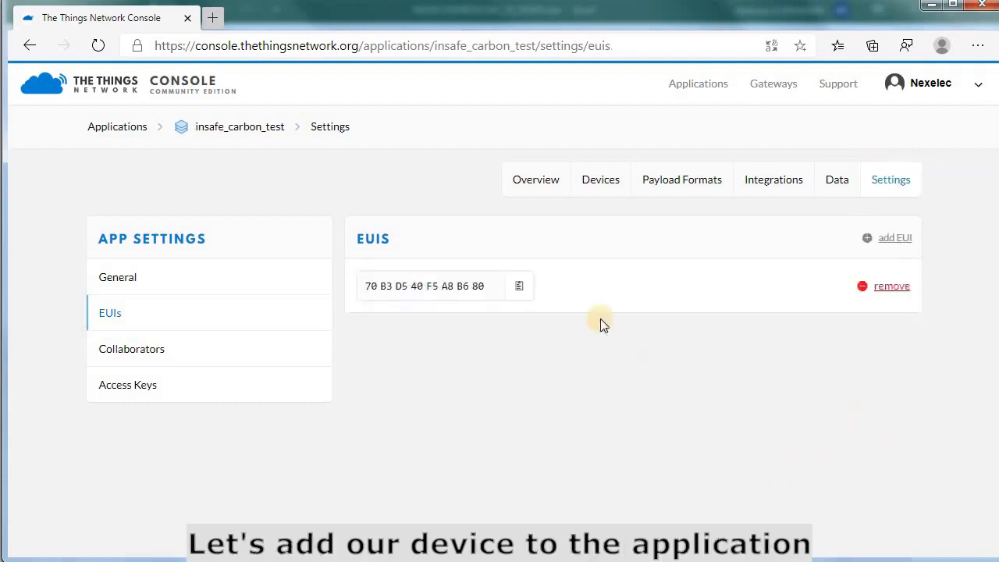
# Open the device registration form and paste the serial number from Excel cell A4 as Device ID
pyautogui.click(600, 187)
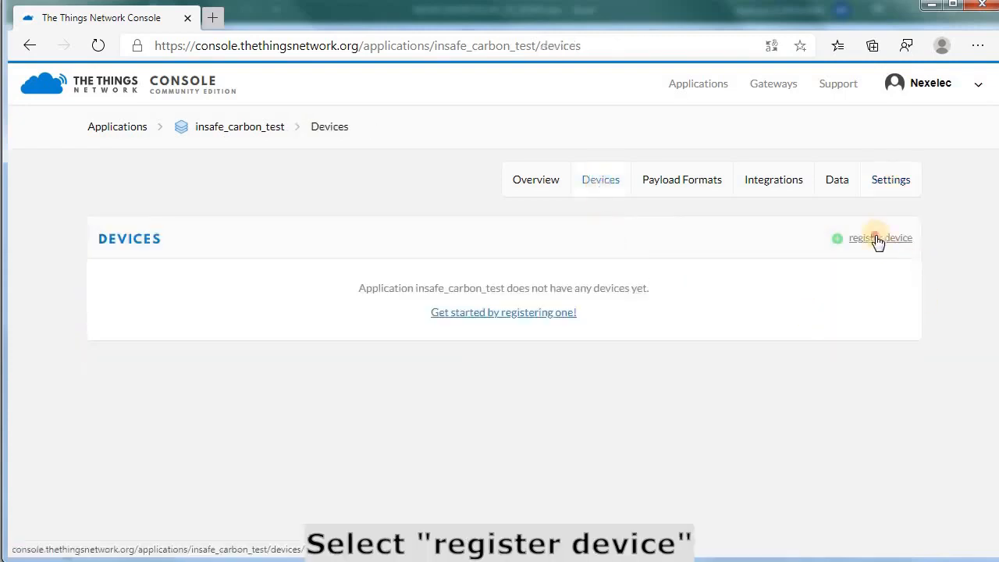
pyautogui.click(877, 241)
pyautogui.click(215, 333)
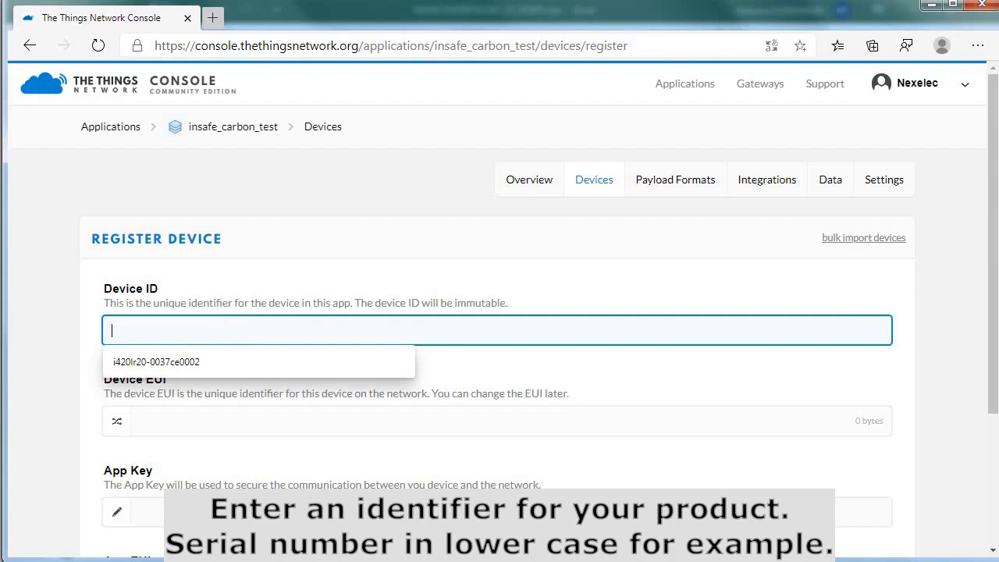
pyautogui.hotkey('alt', 'Tab')
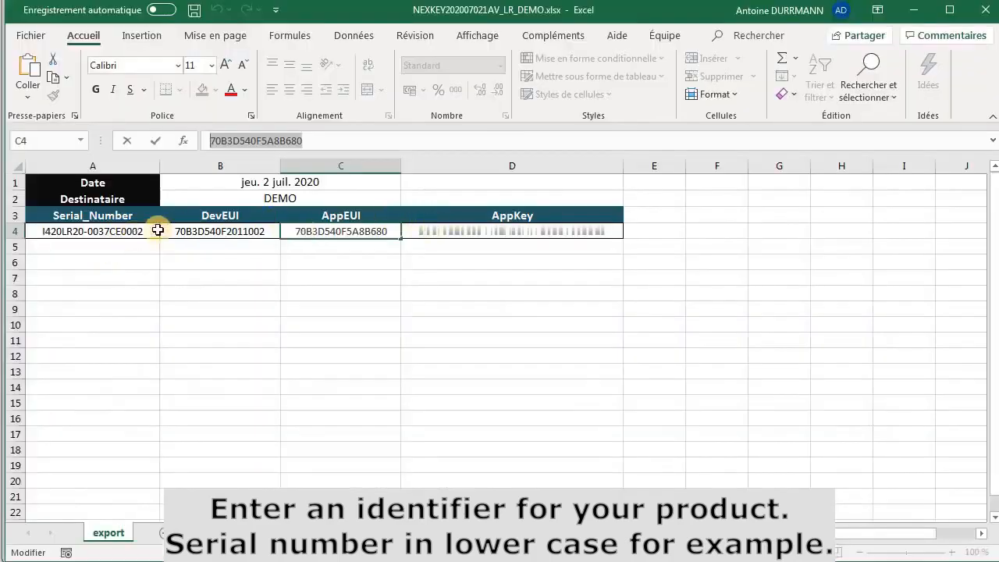
pyautogui.click(128, 234)
pyautogui.moveTo(319, 141); pyautogui.dragTo(152, 140)
pyautogui.hotkey('ctrl', 'c')
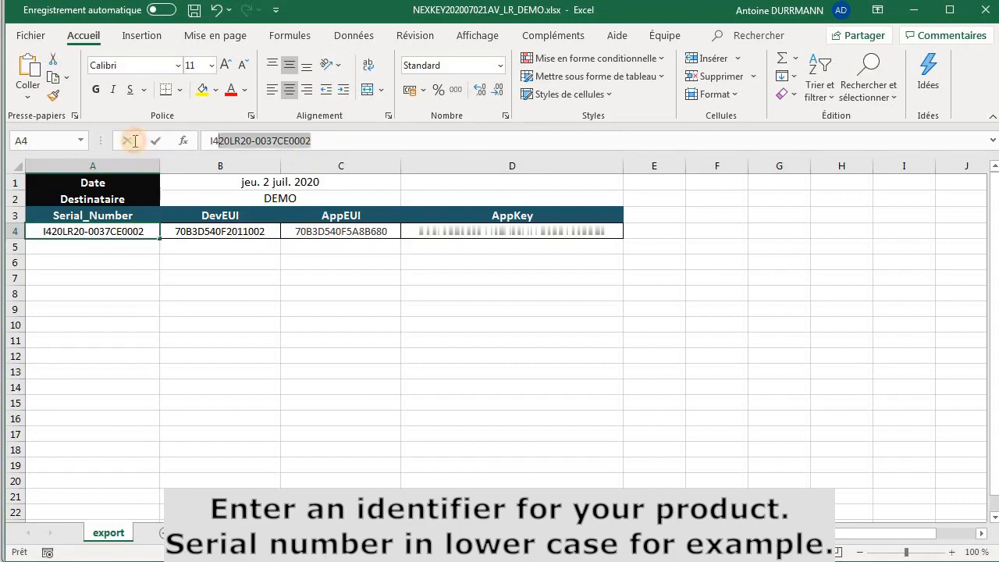
pyautogui.hotkey('alt', 'Tab')
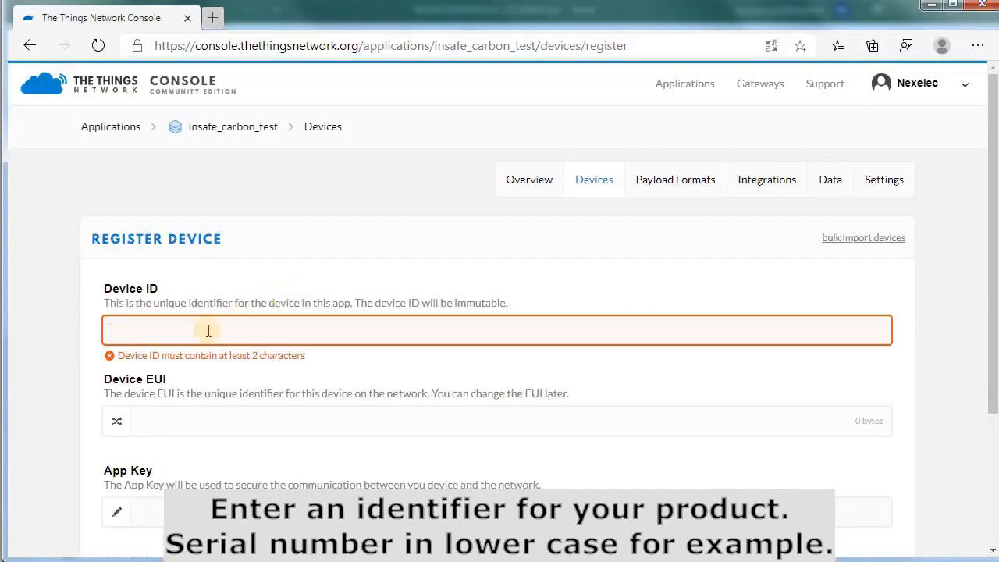
pyautogui.hotkey('ctrl', 'v')
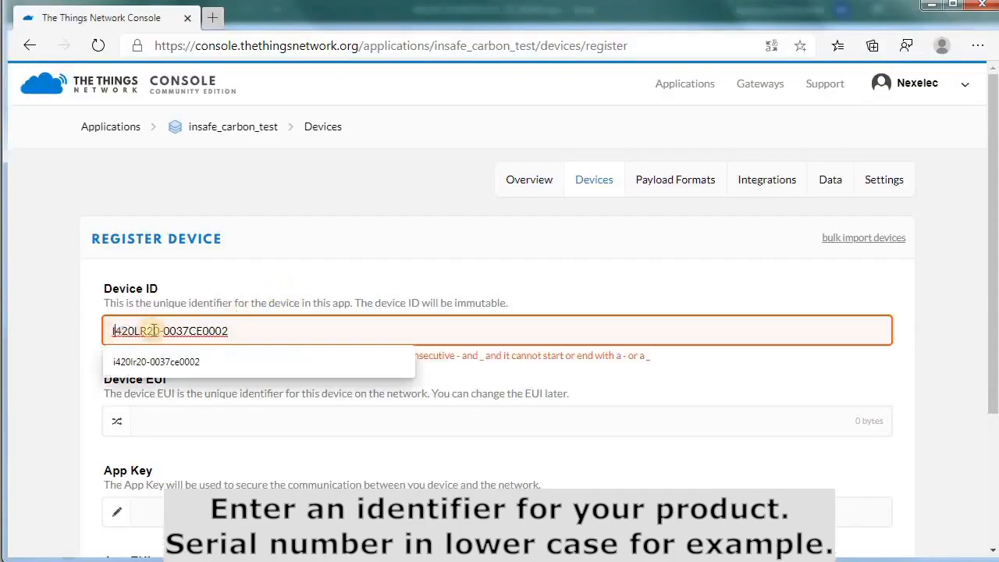
# Retype the Device ID's uppercase I and LR in lowercase and remove the uppercase CE
pyautogui.press('Delete')
pyautogui.write('i')
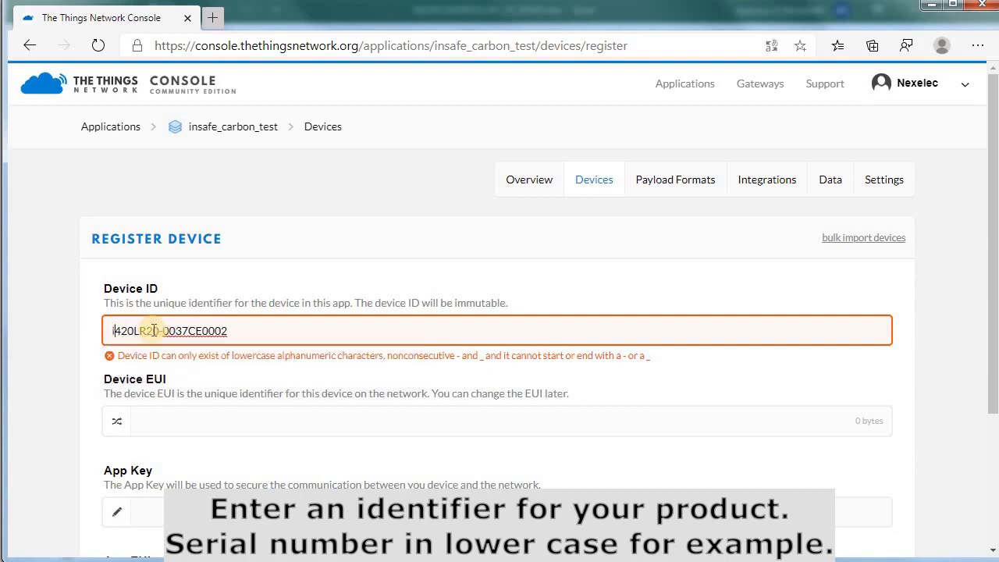
pyautogui.press('BackSpace')
pyautogui.press('BackSpace')
pyautogui.write('lr')
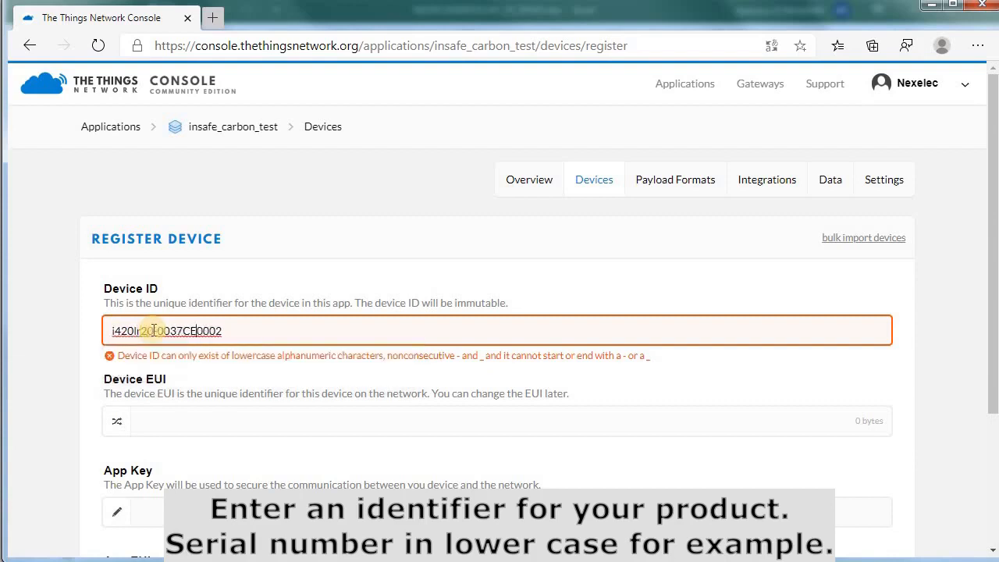
pyautogui.press('BackSpace')
pyautogui.press('BackSpace')
# Finish the lowercase ID with 'ce' and paste the DevEUI from cell B4 into Device EUI
pyautogui.write('ce')
pyautogui.click(258, 416)
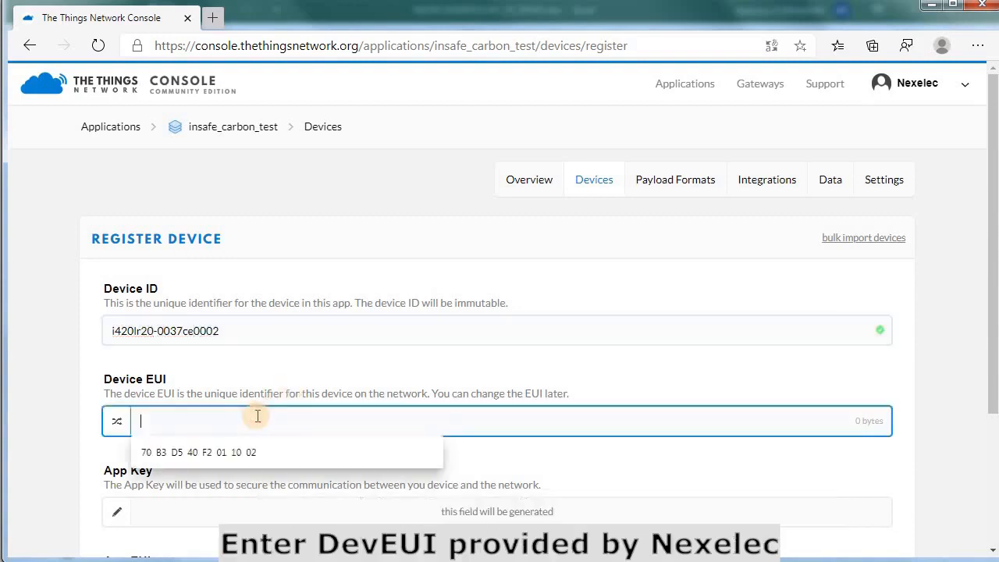
pyautogui.hotkey('alt', 'Tab')
pyautogui.click(196, 235)
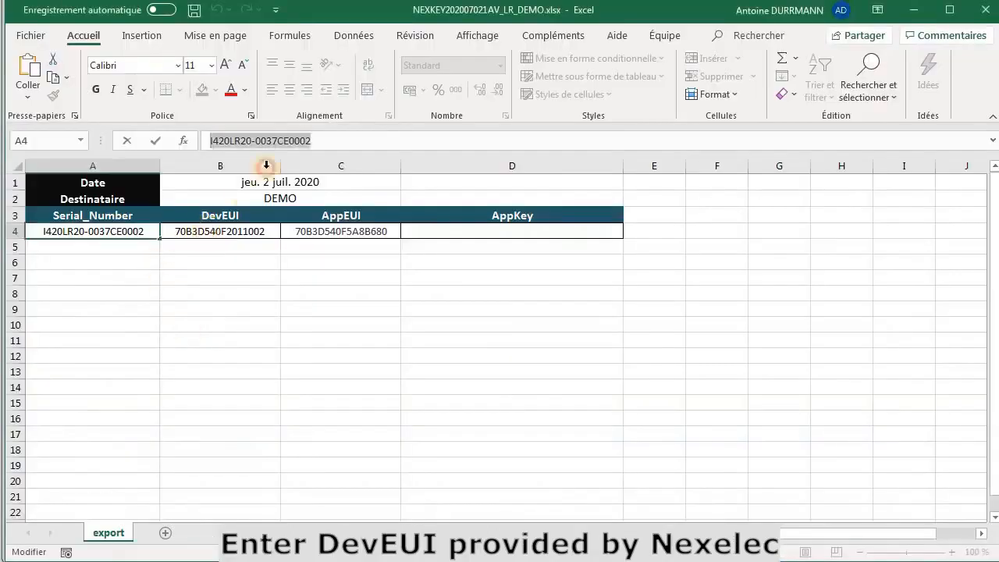
pyautogui.moveTo(315, 139); pyautogui.dragTo(204, 141)
pyautogui.hotkey('ctrl', 'c')
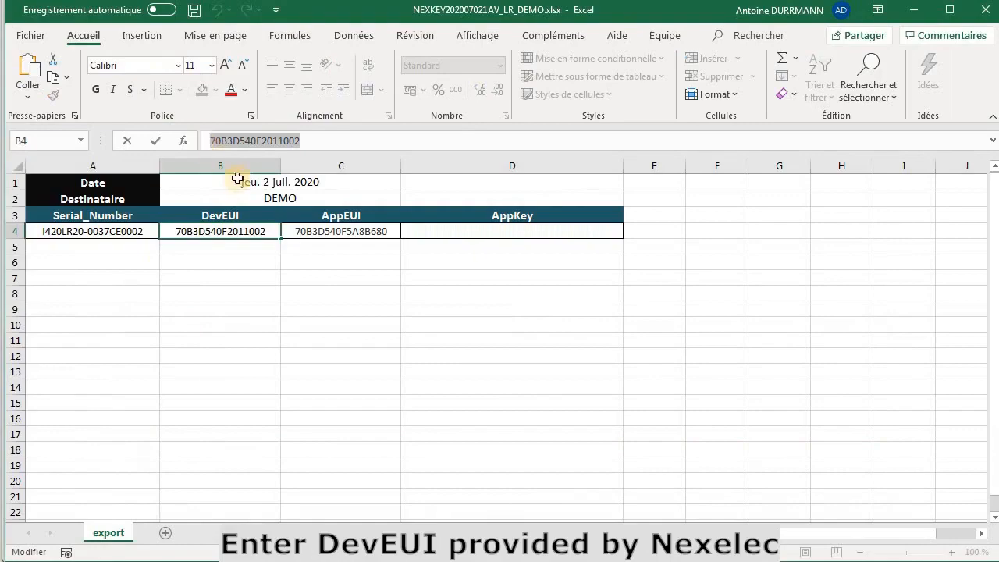
pyautogui.hotkey('alt', 'Tab')
pyautogui.hotkey('ctrl', 'v')
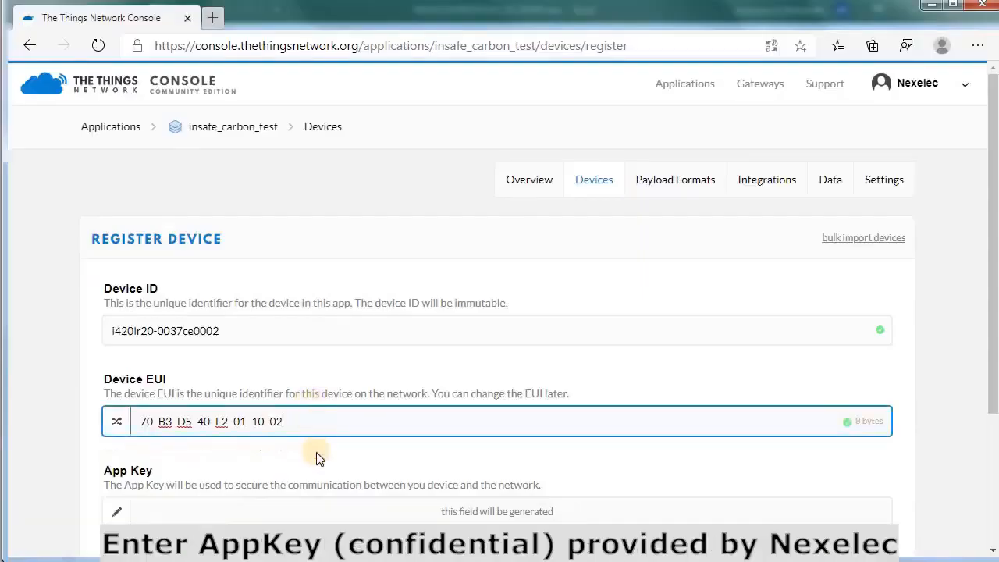
# Paste the confidential AppKey from cell D4 into the App Key field
pyautogui.scroll(-1, 116, 437)
pyautogui.click(117, 438)
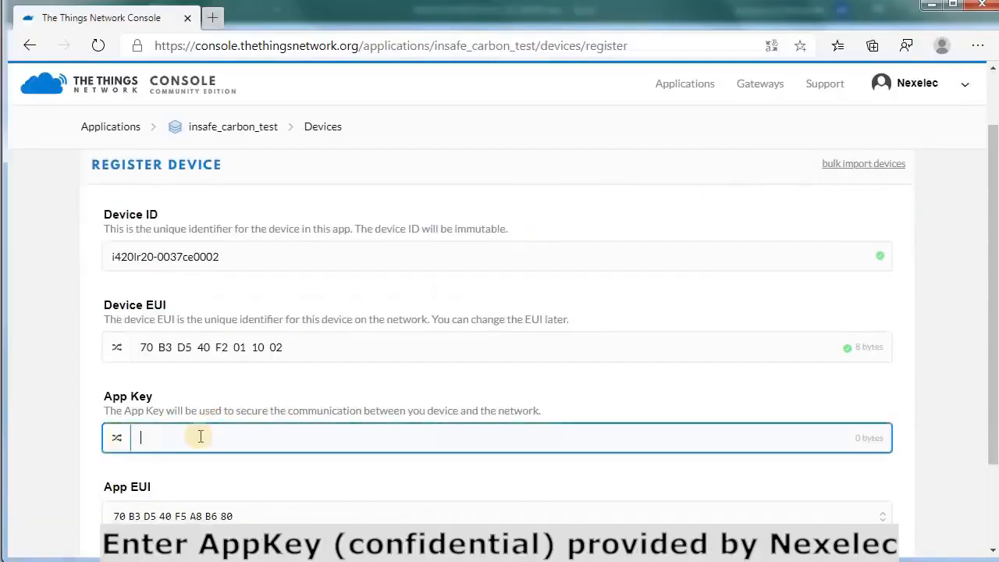
pyautogui.hotkey('alt', 'Tab')
pyautogui.click(434, 231)
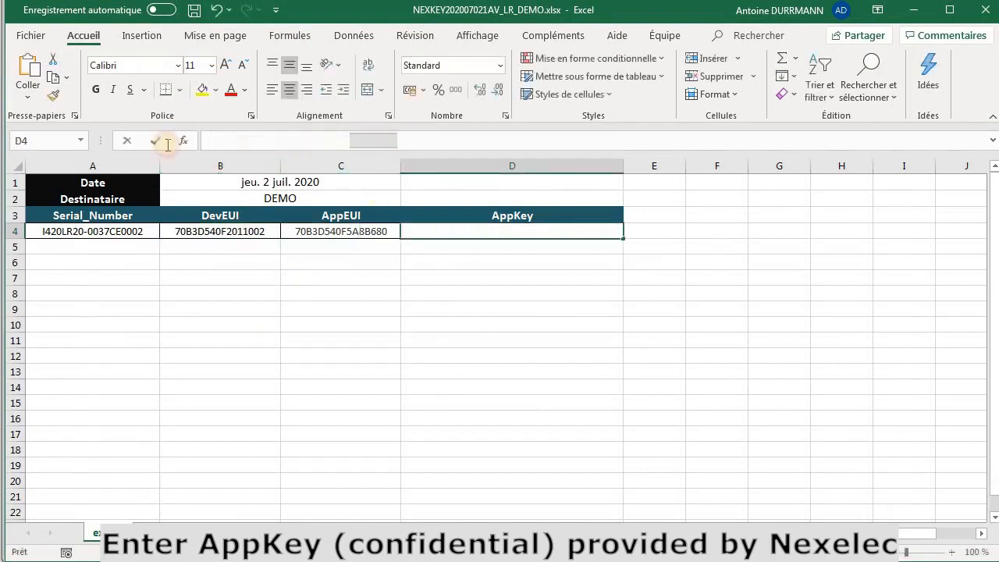
pyautogui.hotkey('alt', 'Tab')
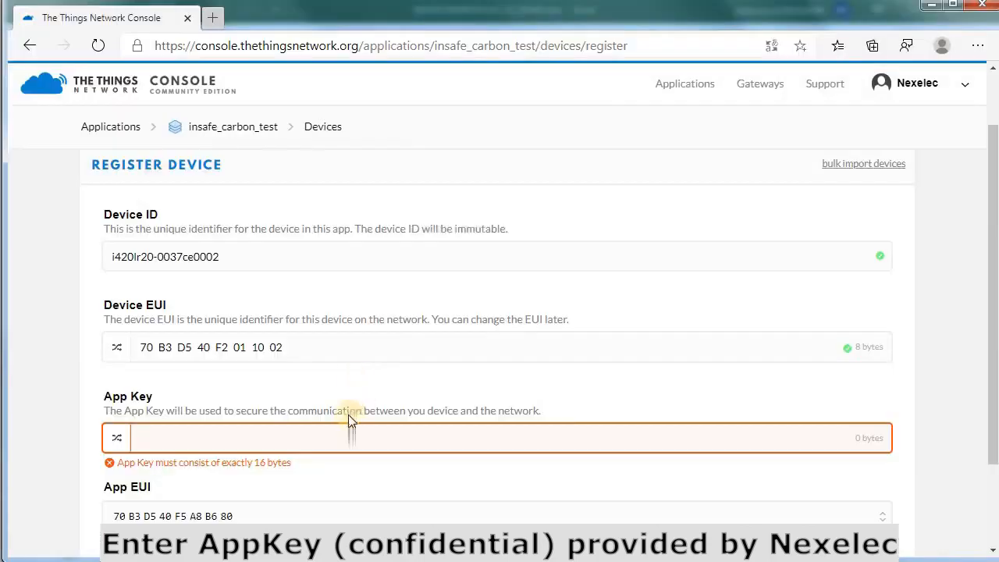
pyautogui.hotkey('ctrl', 'v')
# Register device i420lr20-0037ce0002 and review its Device Overview
pyautogui.scroll(-2, 349, 483)
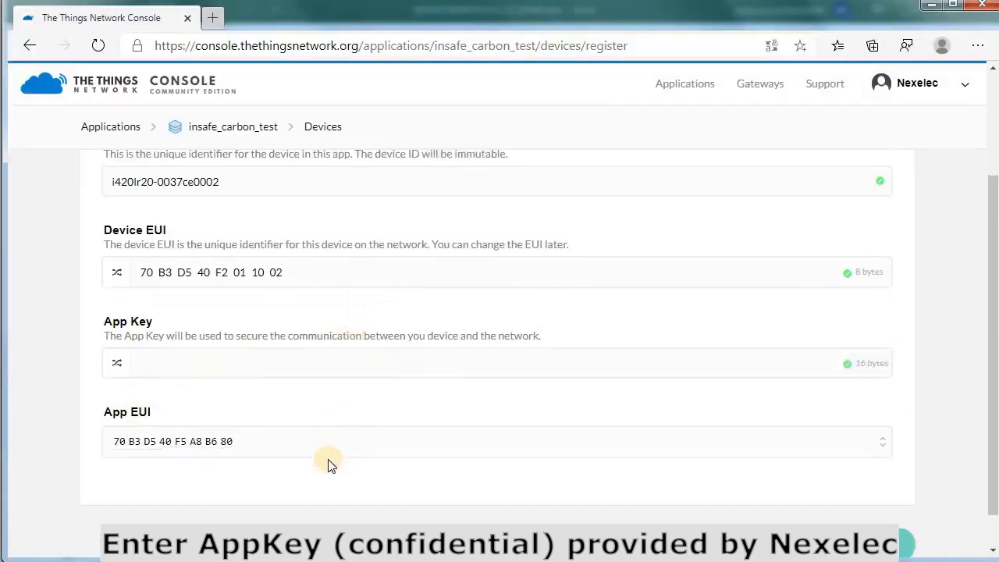
pyautogui.click(872, 543)
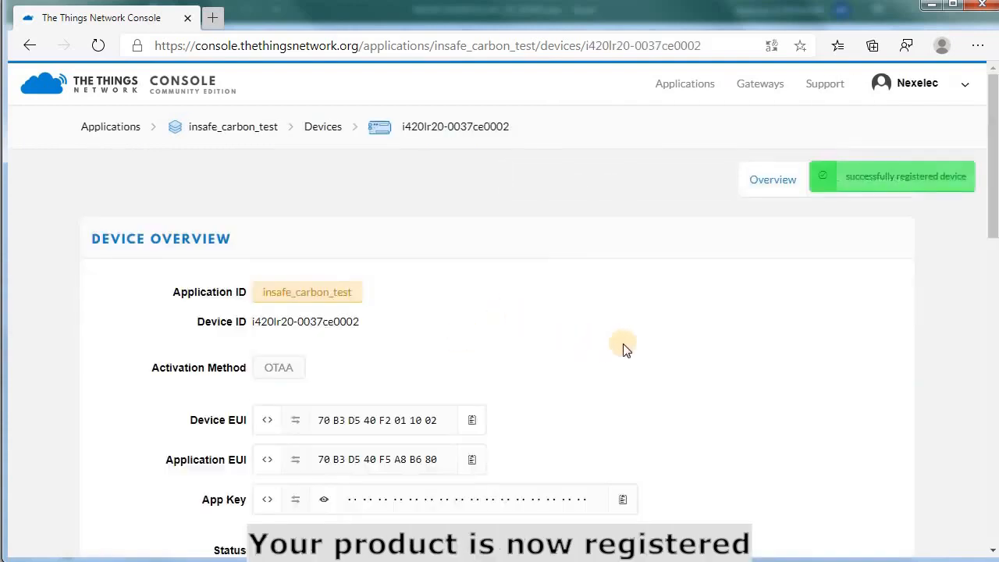
pyautogui.scroll(-1, 617, 346)
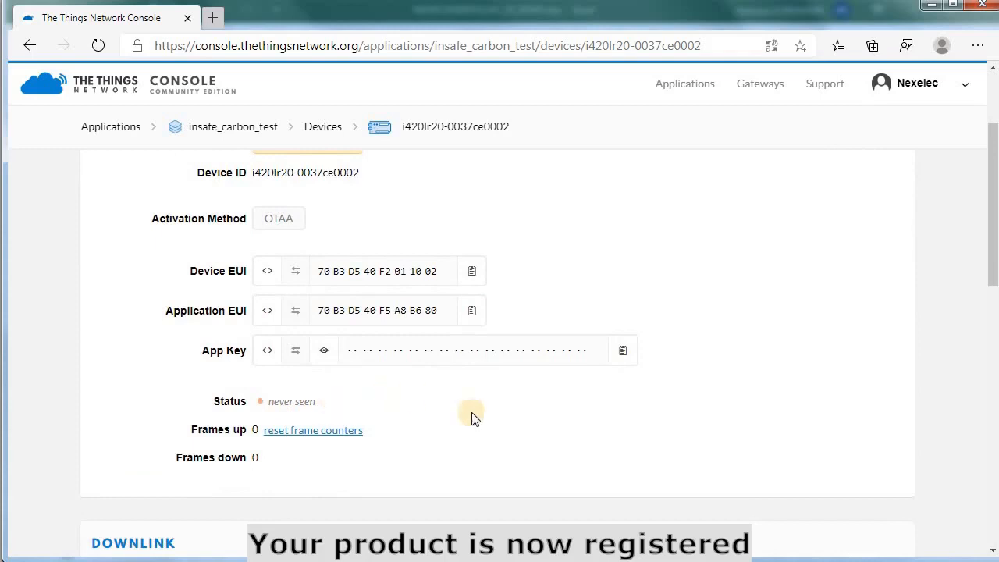
pyautogui.scroll(2, 568, 309)
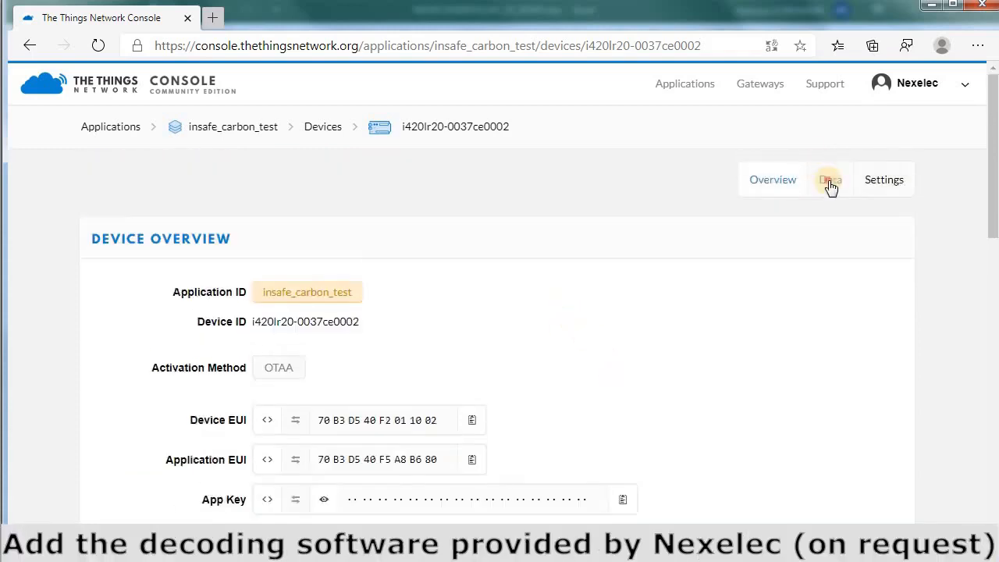
pyautogui.click(831, 181)
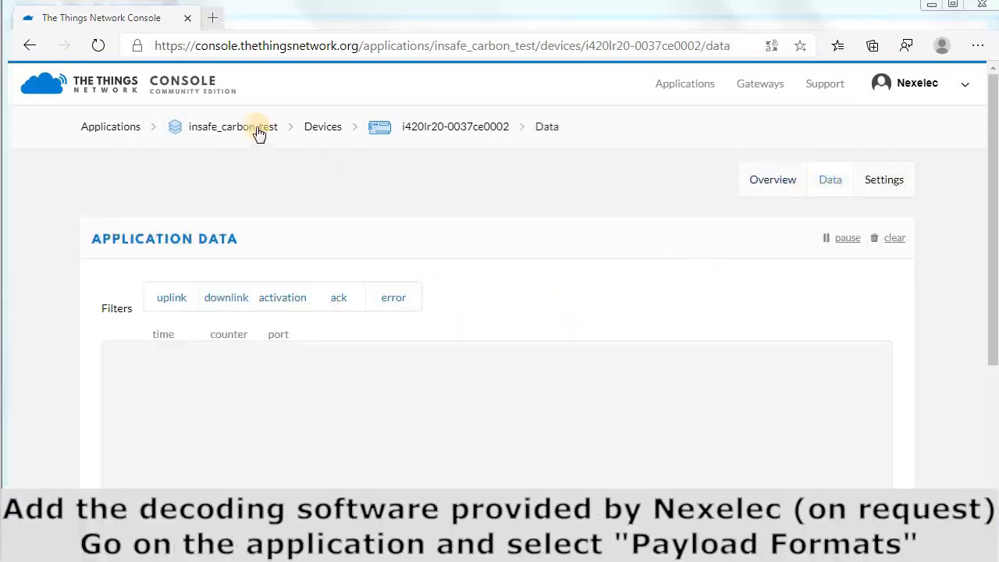
# Open insafe_carbon_test's Payload Formats and copy the decoder from Nexelec_TTN_LoRa_Decodage.txt
pyautogui.click(259, 131)
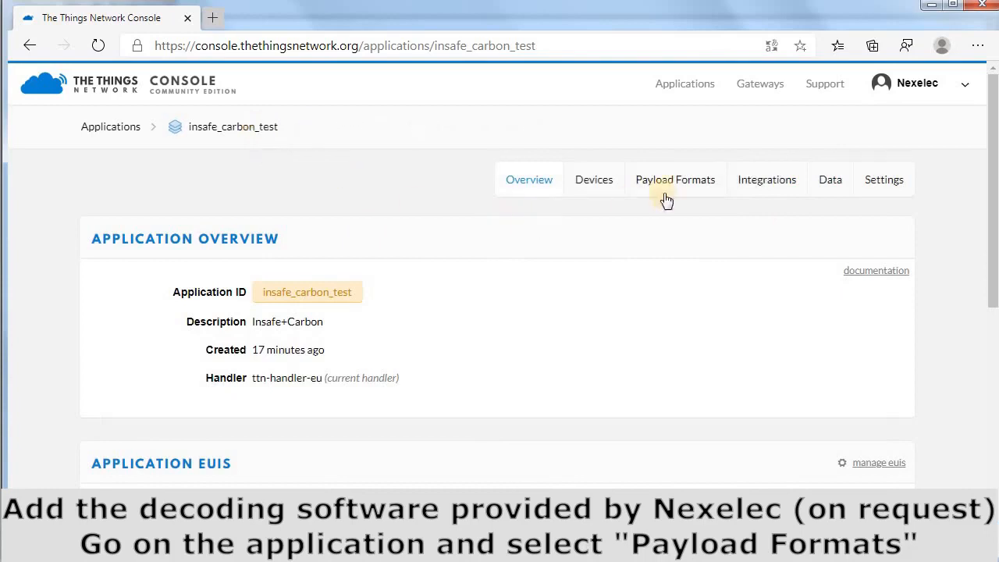
pyautogui.click(680, 186)
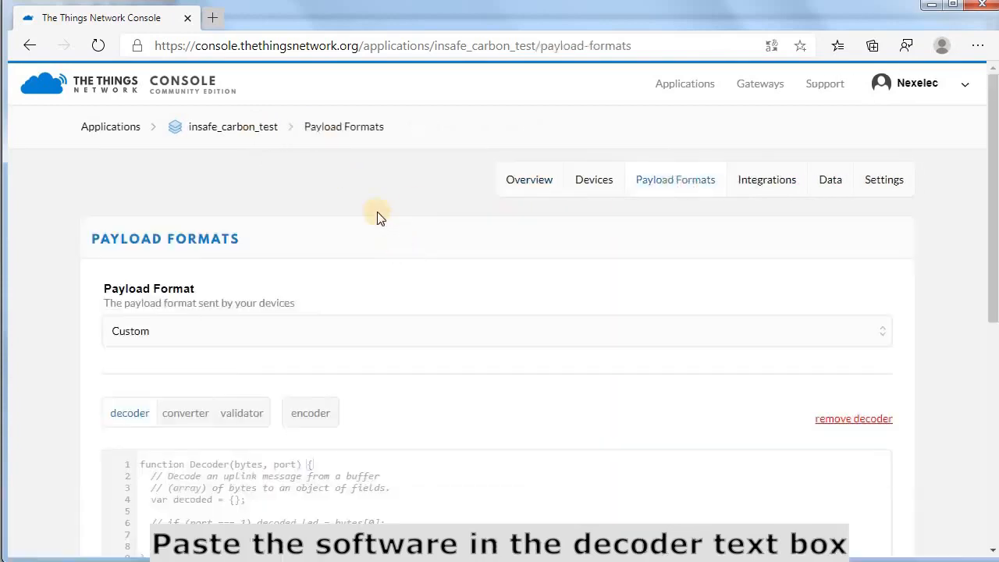
pyautogui.scroll(-2, 317, 260)
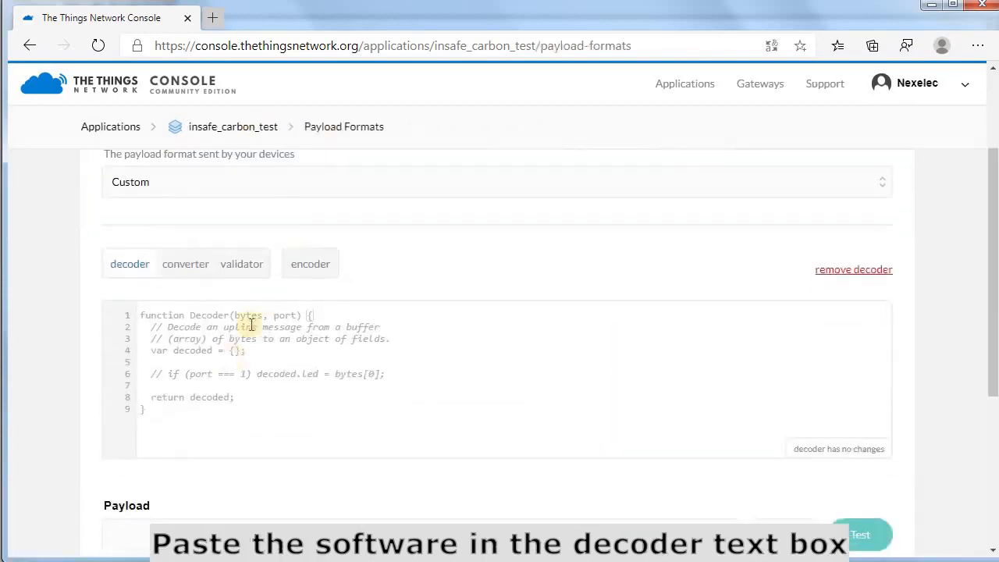
pyautogui.click(252, 324)
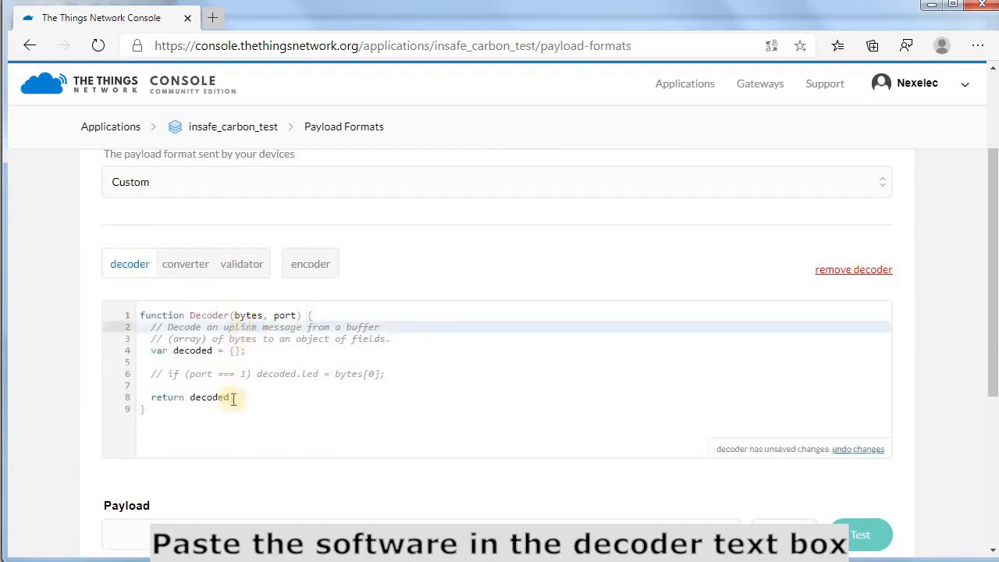
pyautogui.hotkey('alt', 'Tab')
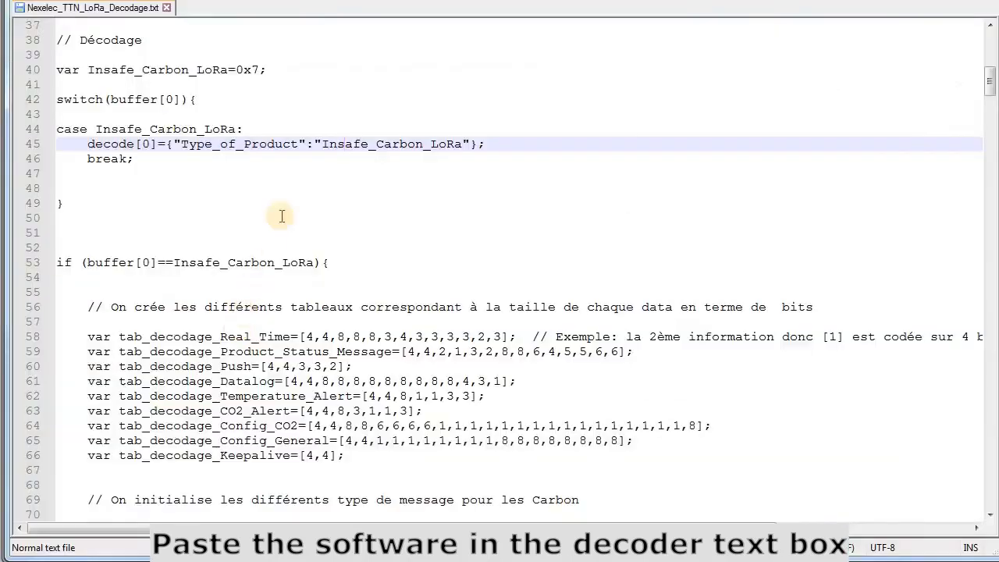
pyautogui.click(282, 216)
pyautogui.hotkey('ctrl', 'a')
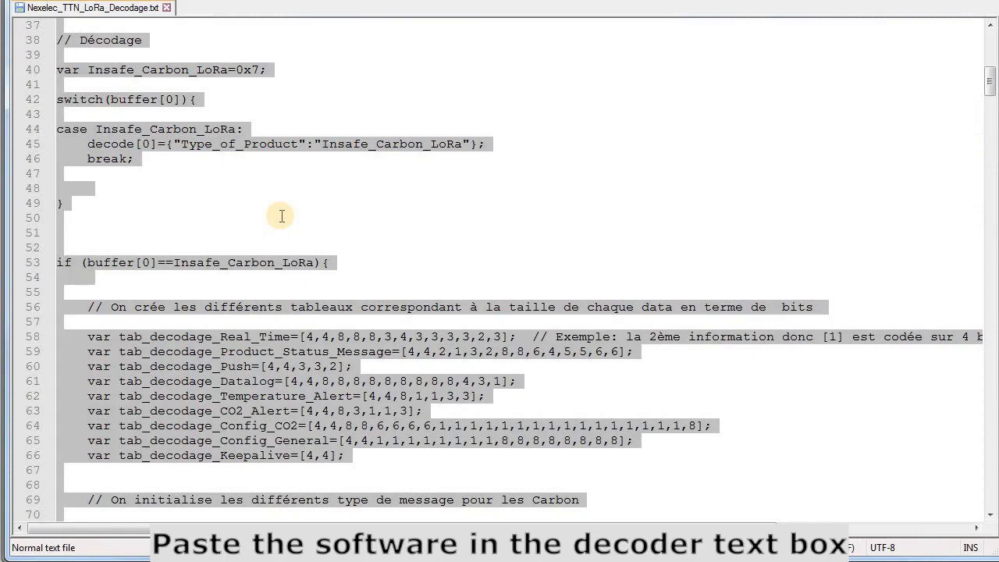
pyautogui.hotkey('alt', 'Tab')
# Replace the default decoder code with Nexelec's decoder and save the payload functions
pyautogui.hotkey('ctrl', 'a')
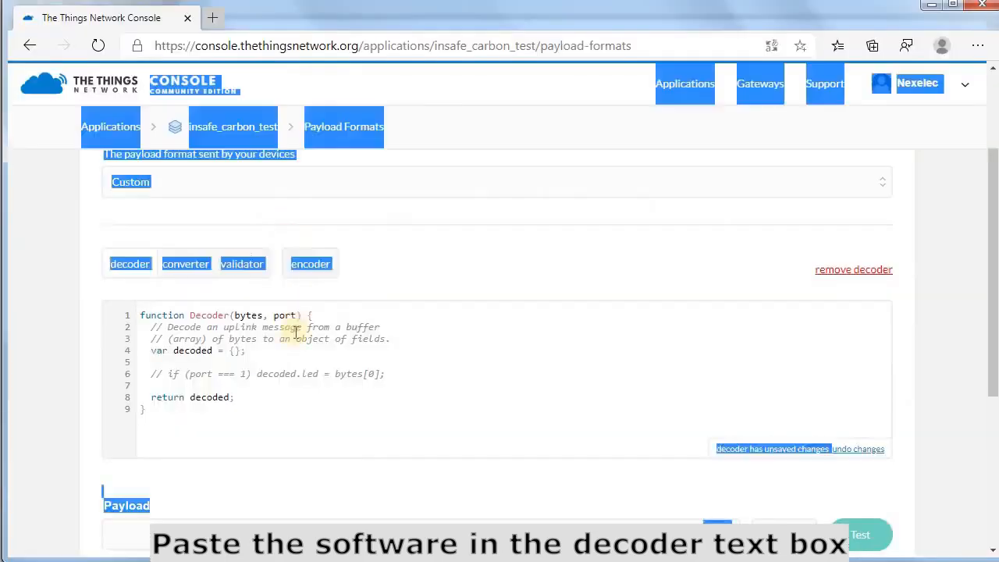
pyautogui.click(305, 388)
pyautogui.click(263, 415)
pyautogui.hotkey('ctrl', 'a')
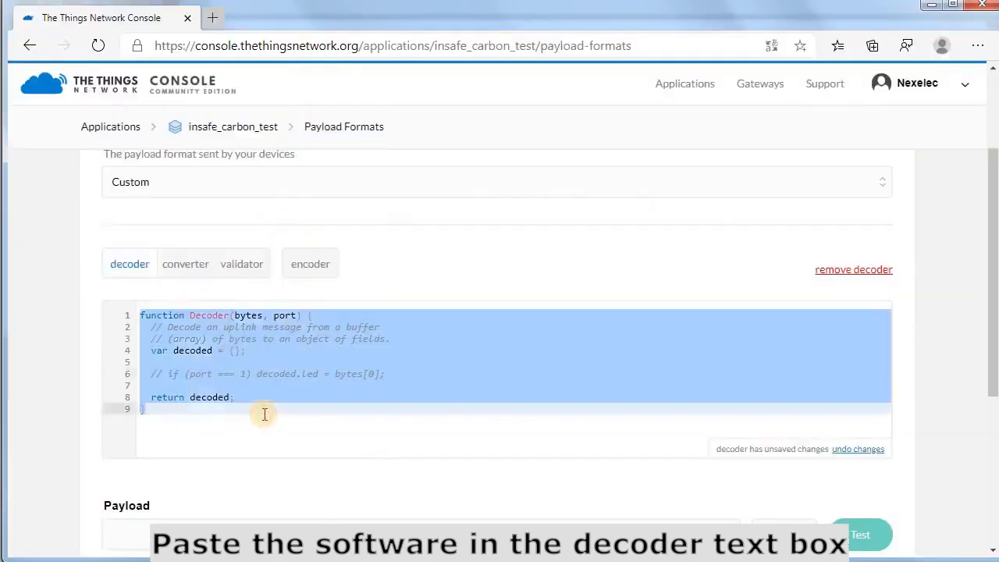
pyautogui.hotkey('ctrl', 'v')
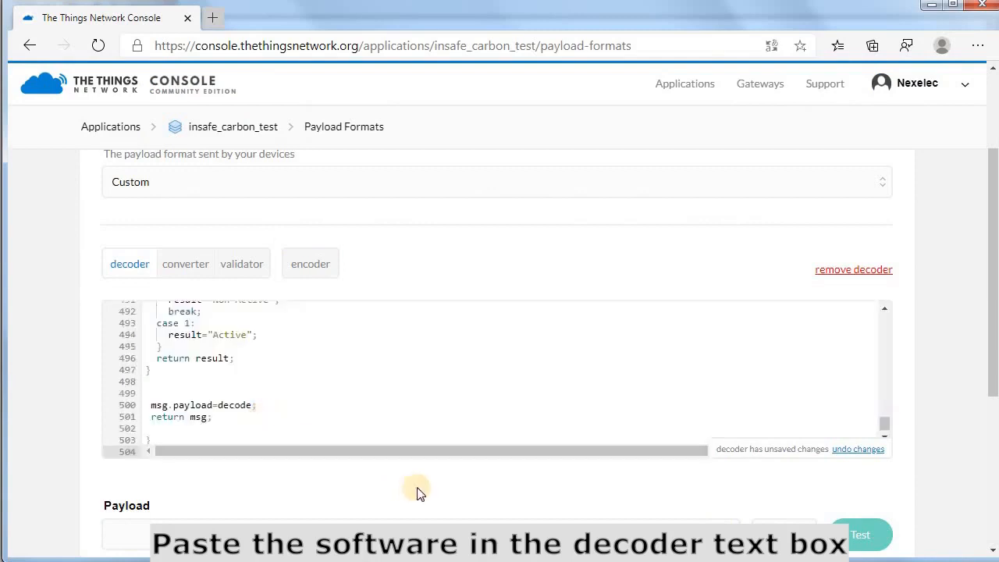
pyautogui.scroll(-1, 416, 487)
pyautogui.scroll(-3, 415, 483)
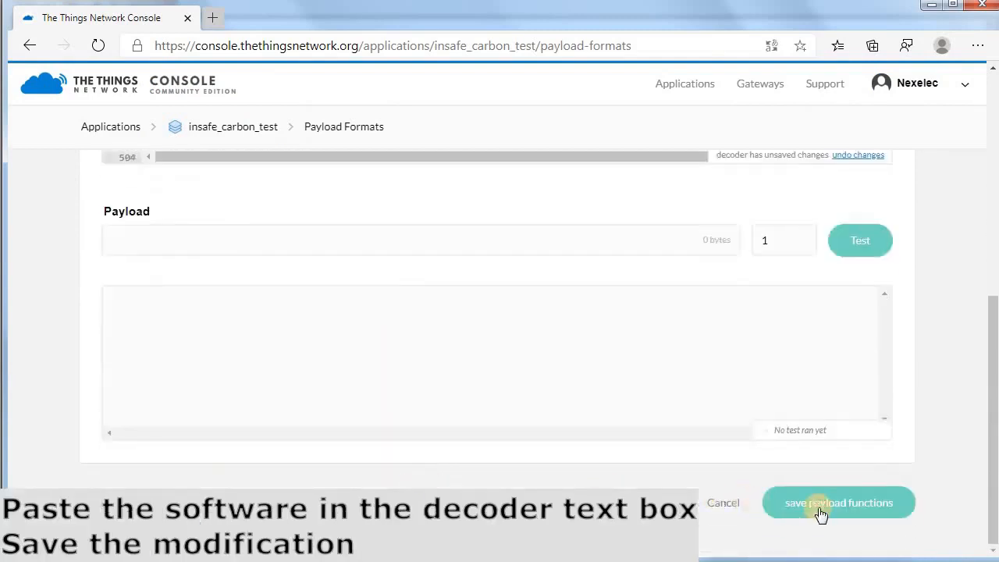
pyautogui.click(838, 505)
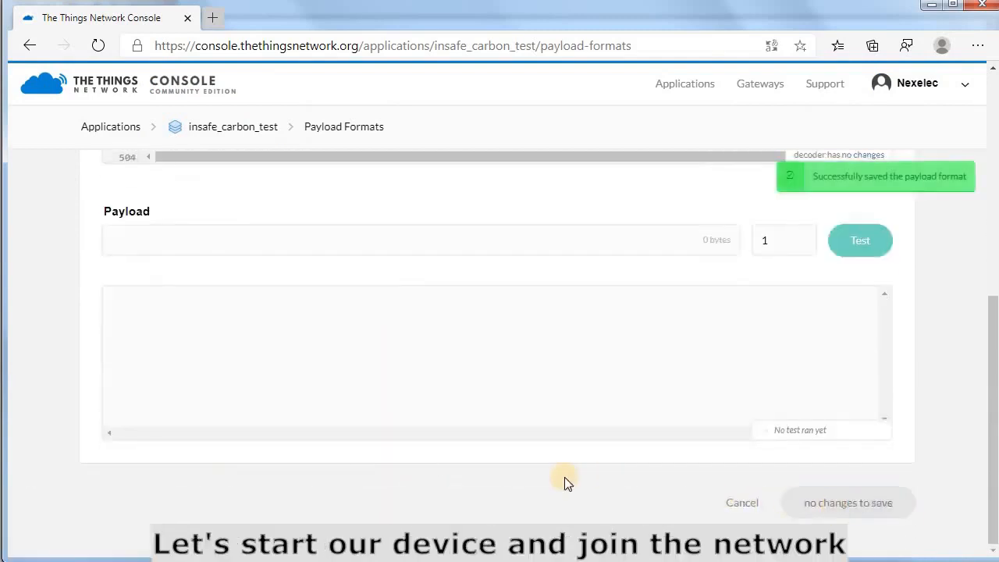
pyautogui.scroll(2, 564, 477)
pyautogui.scroll(4, 565, 477)
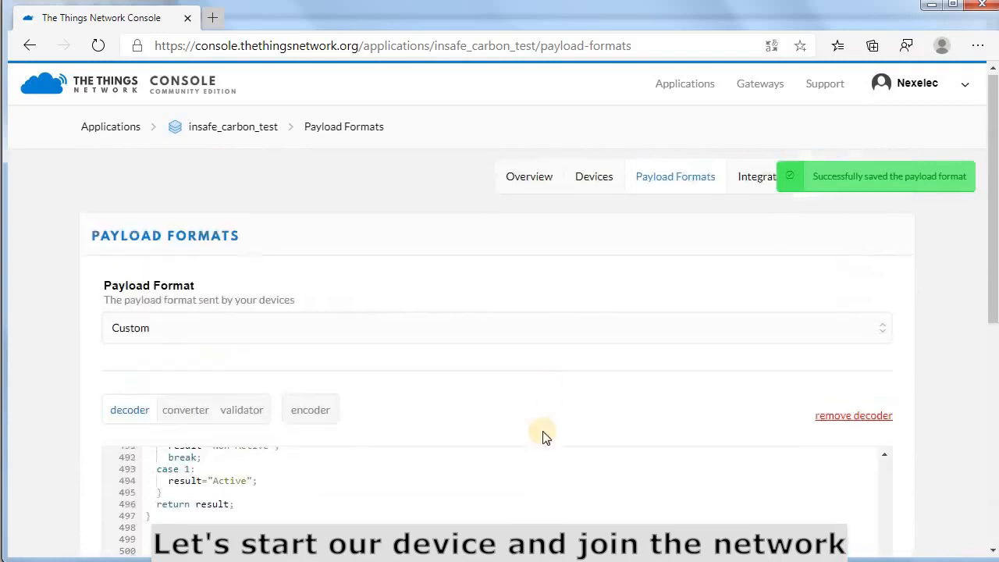
# Open device i420lr20-0037ce0002's Data page and watch for its 16:51:46 activation
pyautogui.click(593, 184)
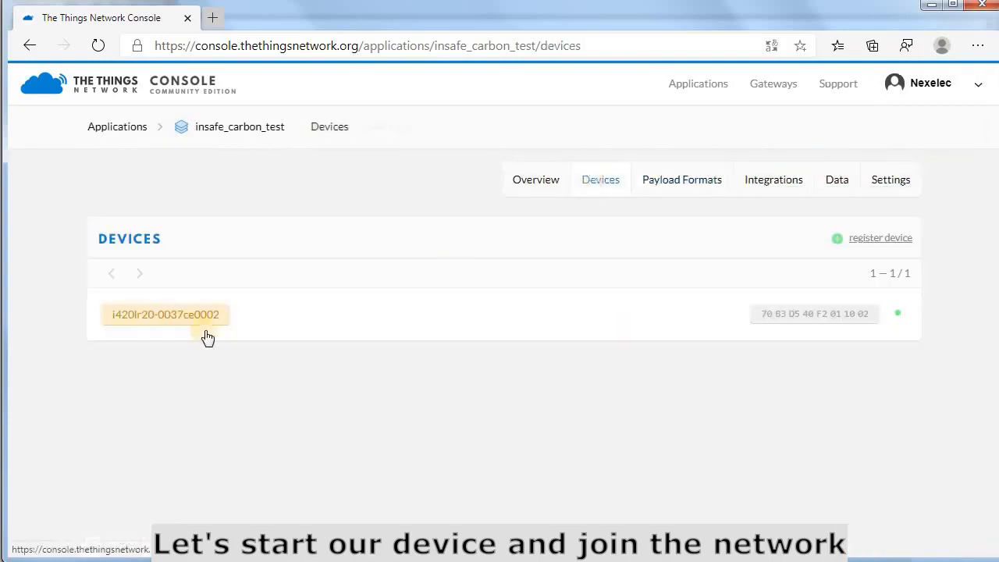
pyautogui.click(284, 324)
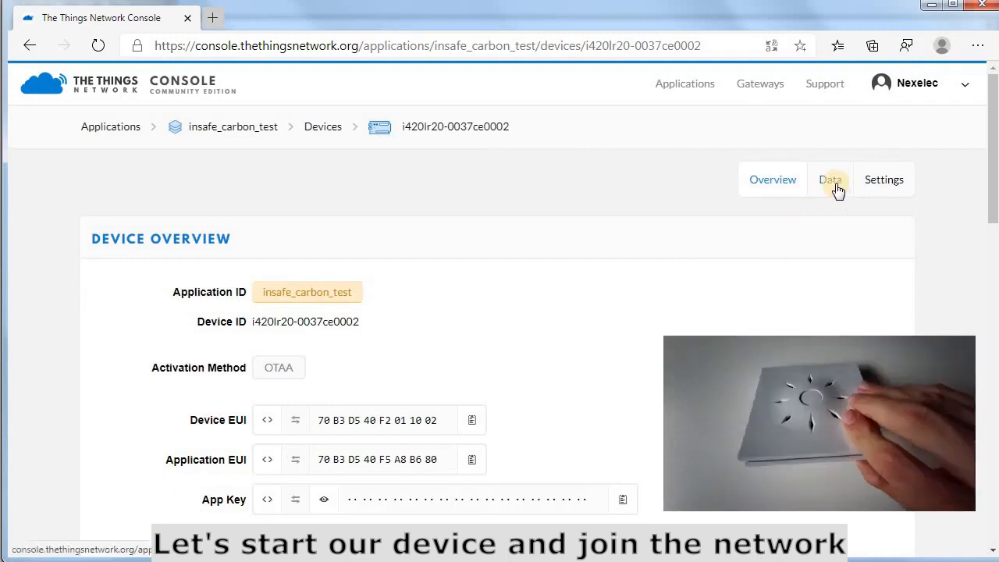
pyautogui.click(837, 189)
pyautogui.scroll(-2, 660, 227)
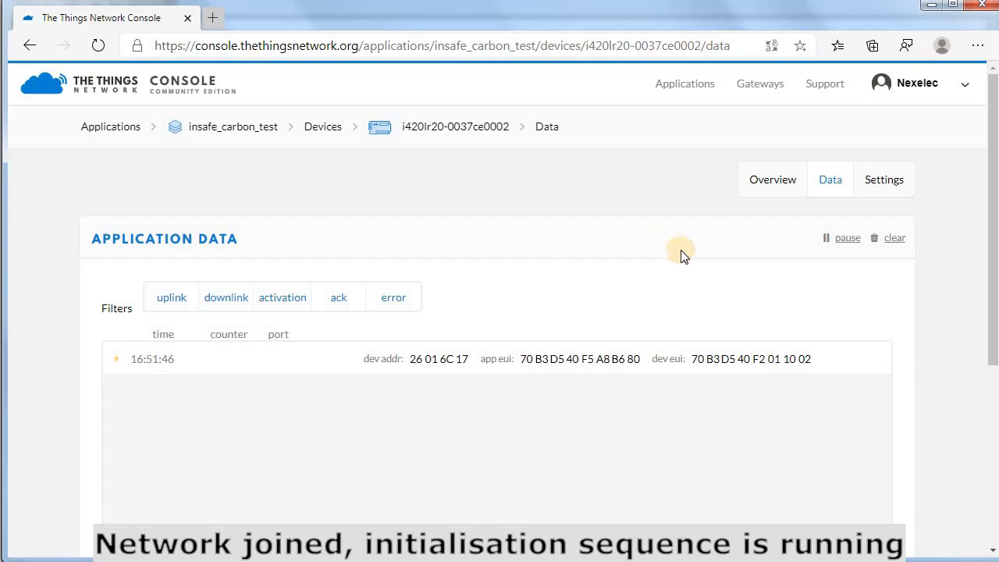
pyautogui.scroll(-1, 681, 255)
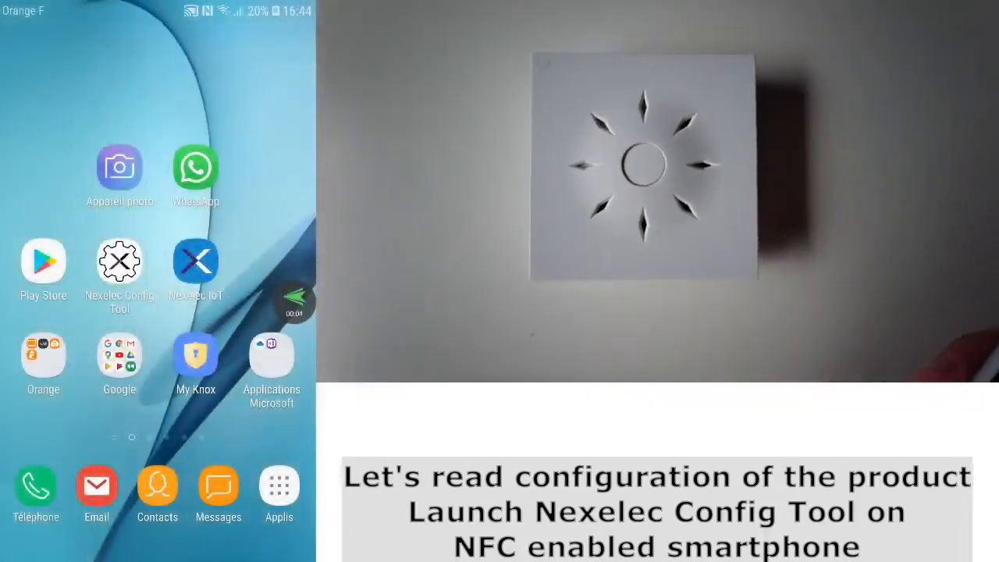
# Read the sensor's configuration in Nexelec Config Tool and confirm Datalog is off, Real Time Values on
pyautogui.click(119, 261)
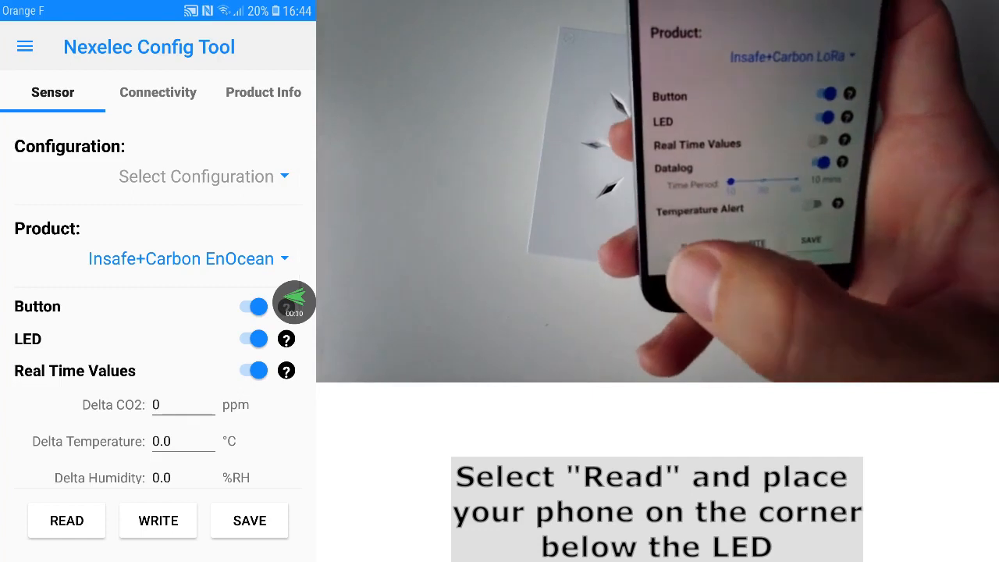
pyautogui.click(66, 520)
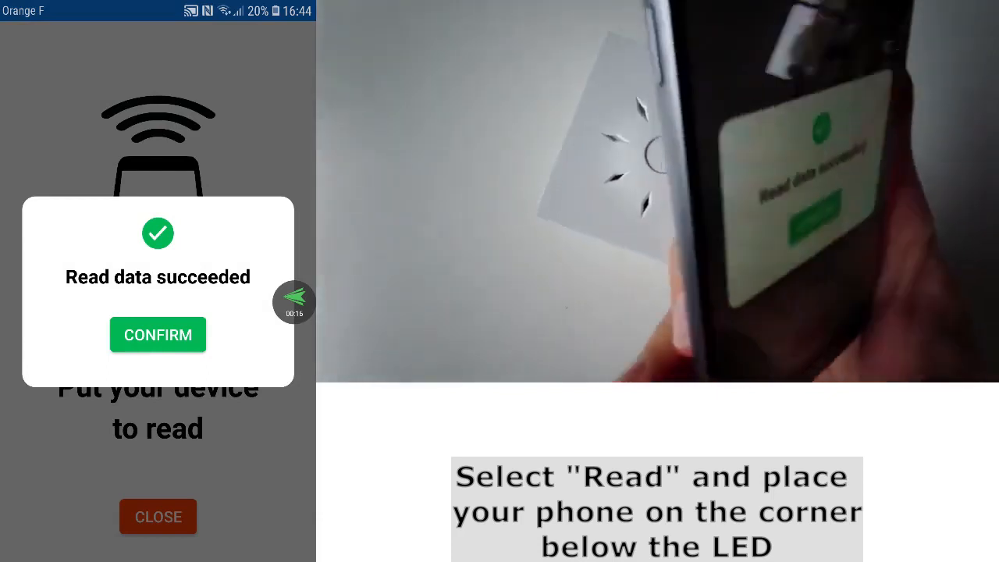
pyautogui.click(158, 335)
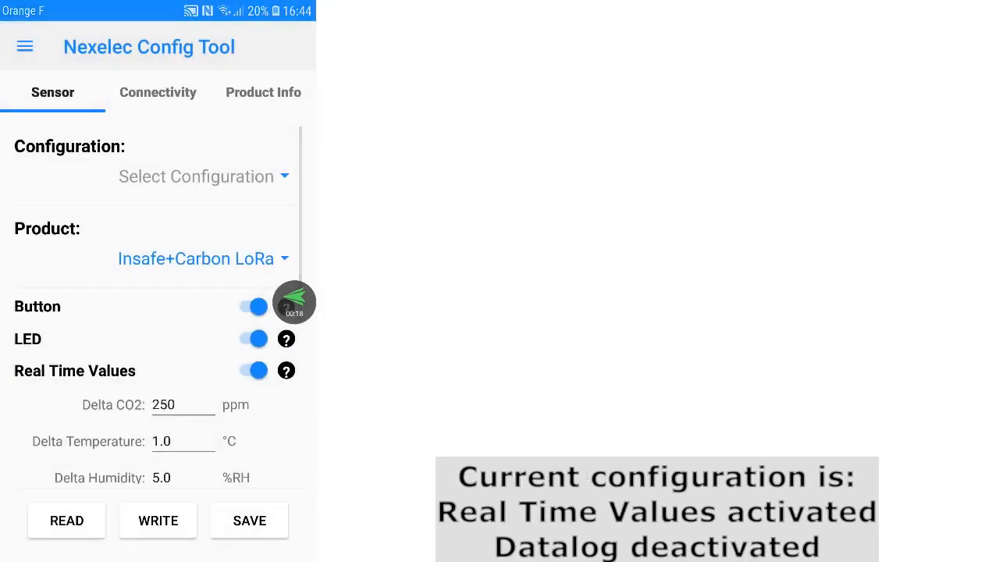
pyautogui.scroll(-2, 159, 307)
pyautogui.scroll(-6, 159, 307)
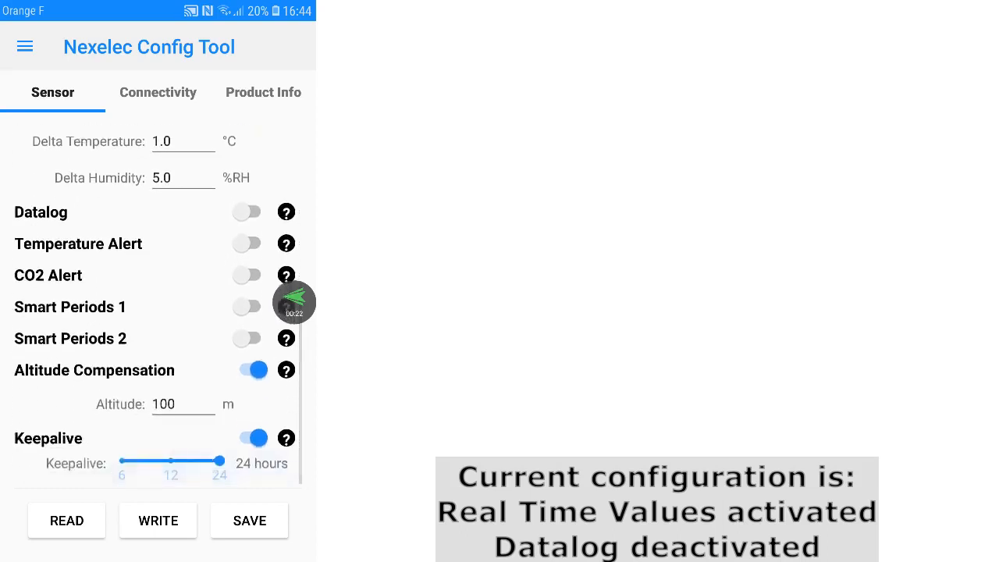
pyautogui.scroll(1, 159, 307)
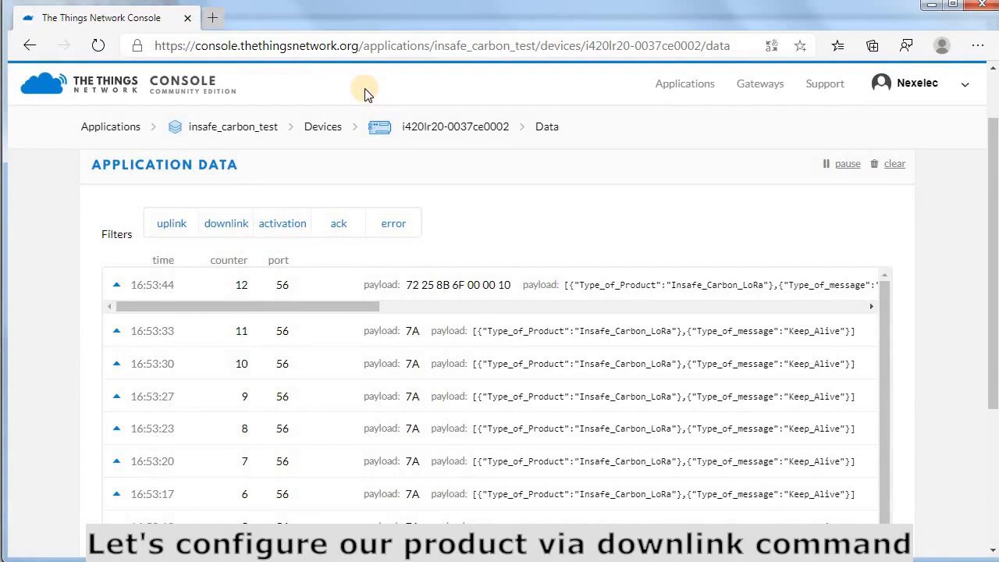
pyautogui.click(212, 17)
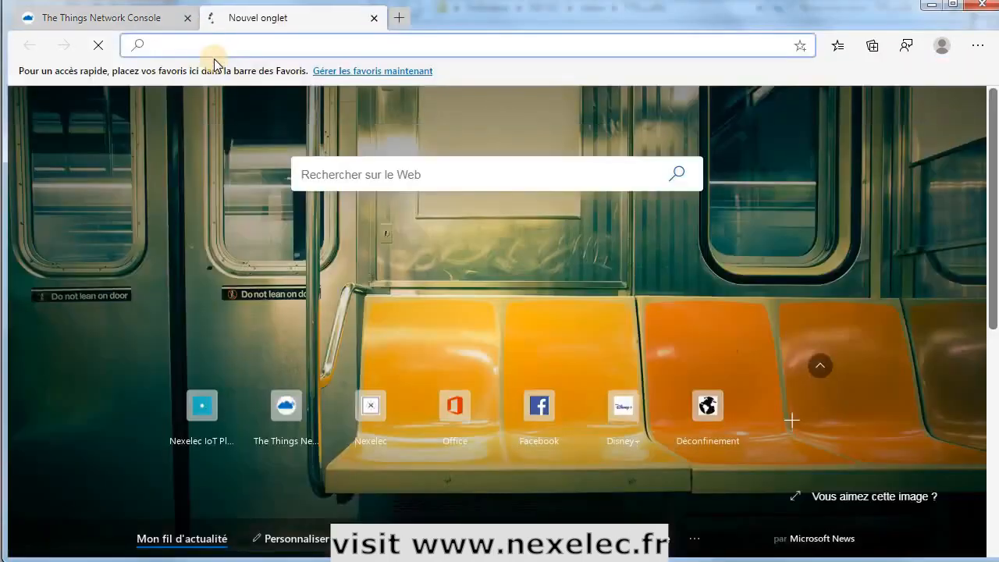
pyautogui.write('www.nexele')
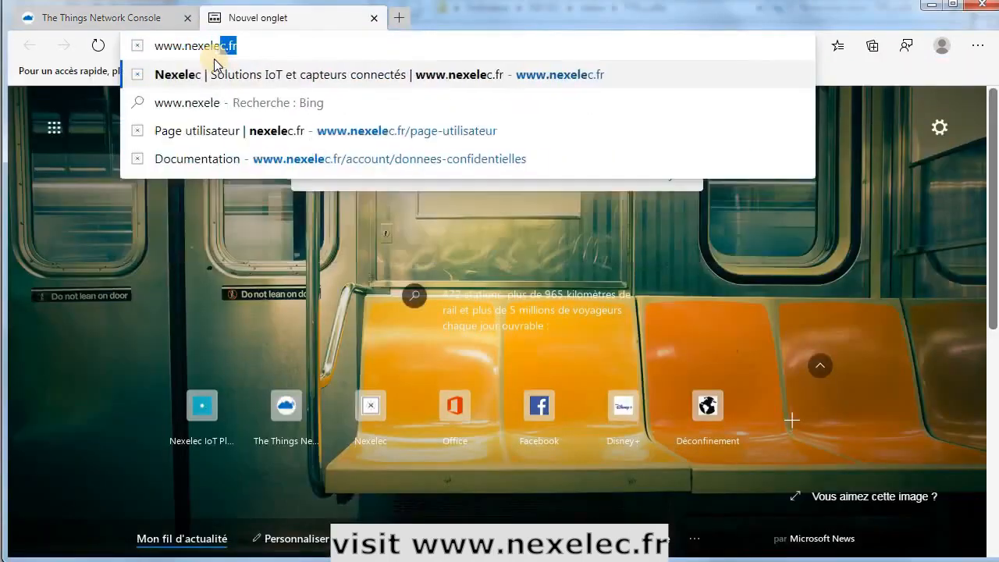
pyautogui.write('c.fr')
pyautogui.press('Return')
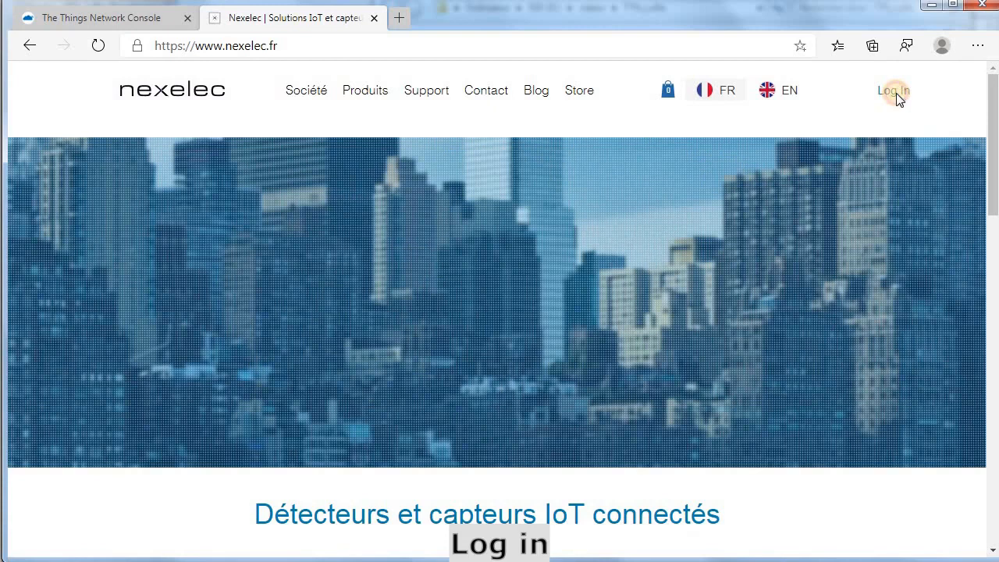
# Sign in to the Nexelec account with e-mail, entering the account's e-mail address and password
pyautogui.click(896, 94)
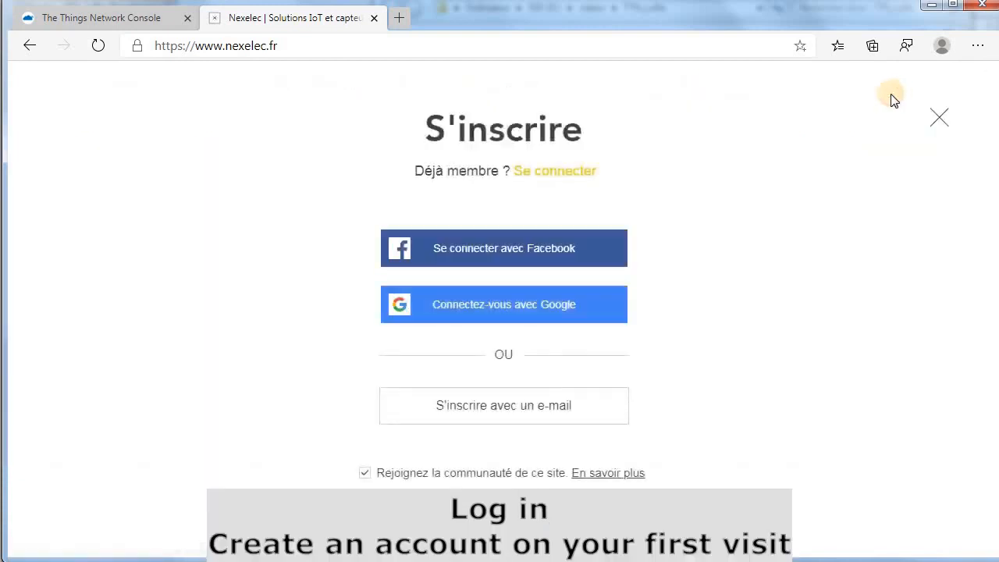
pyautogui.click(552, 166)
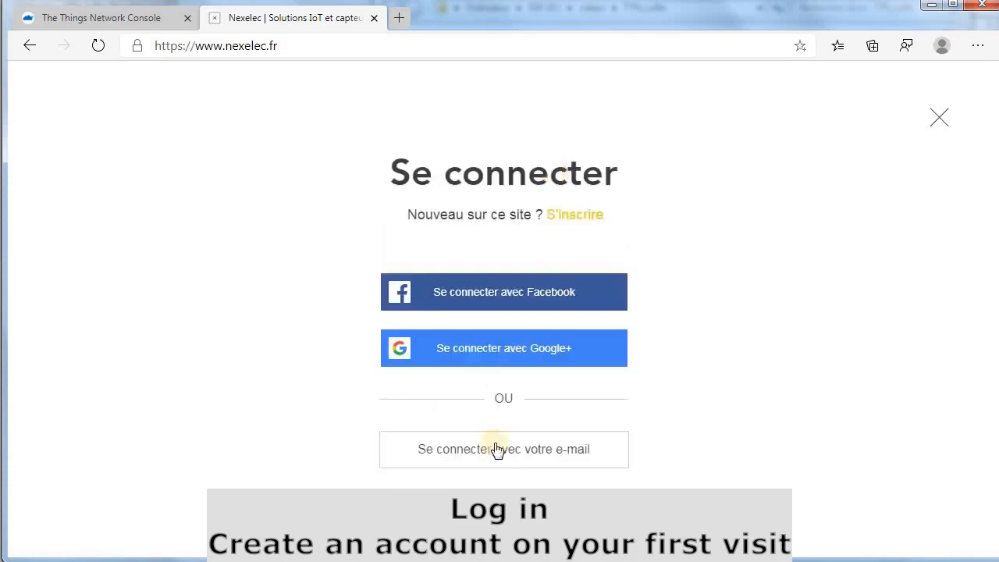
pyautogui.click(497, 449)
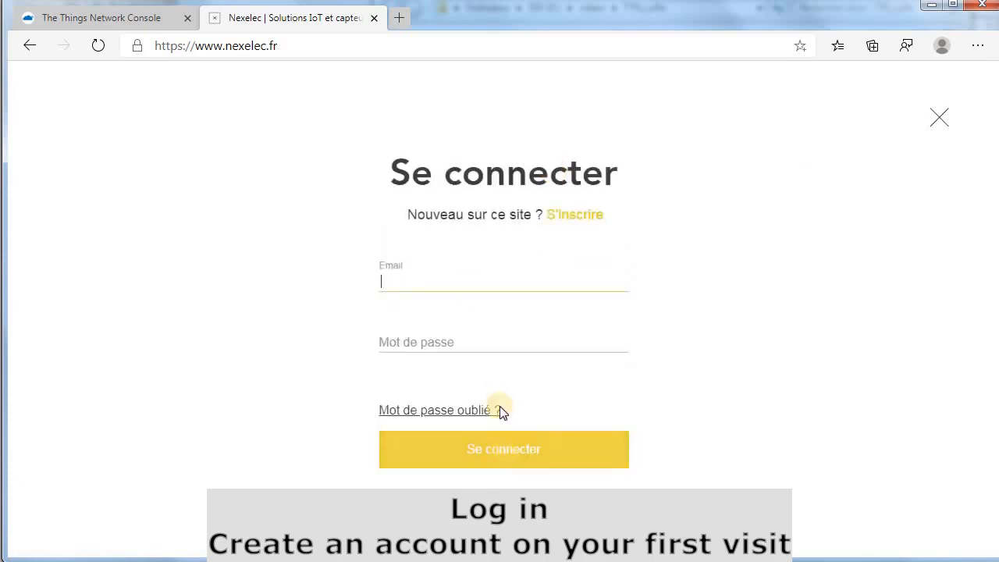
pyautogui.click(462, 285)
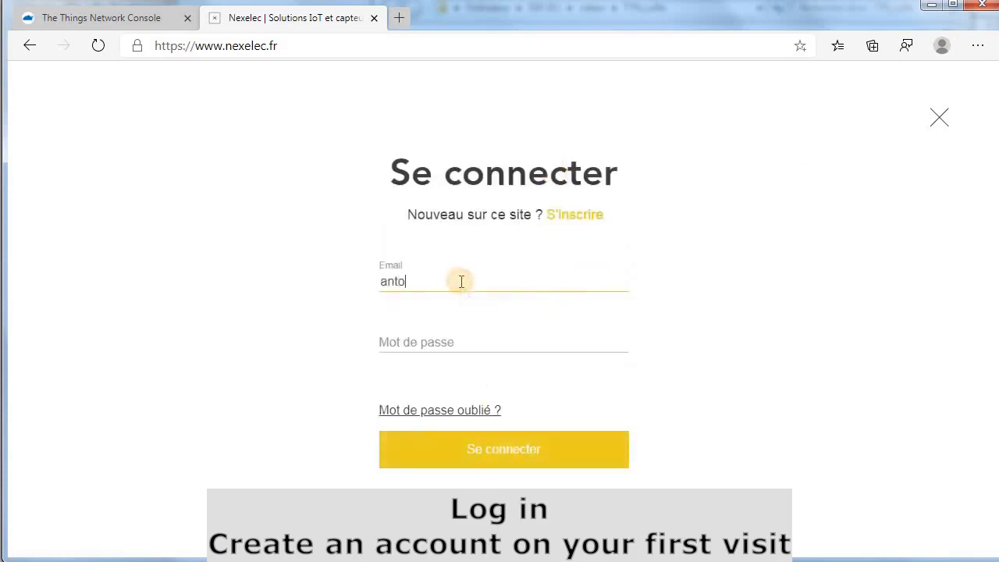
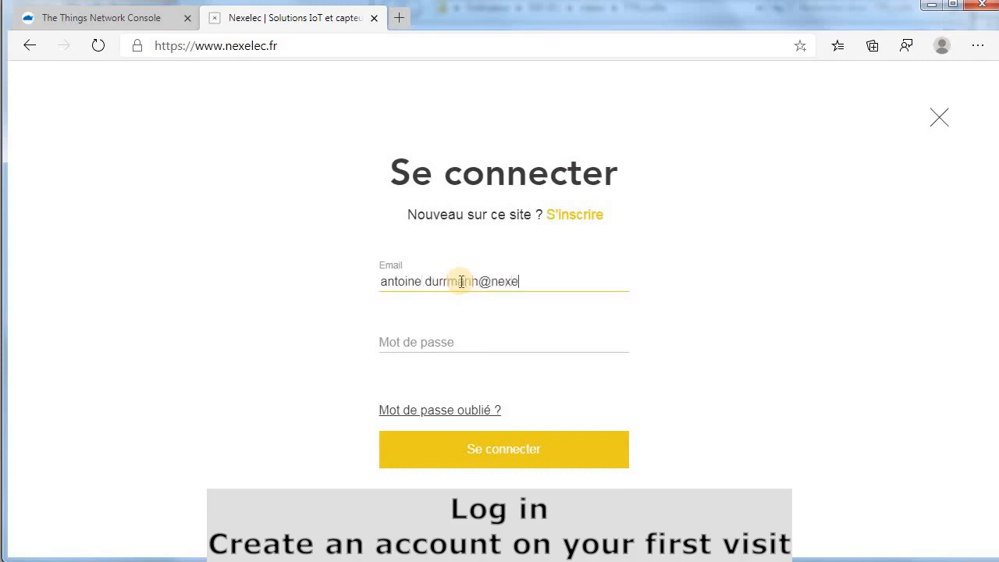
pyautogui.press('Tab')
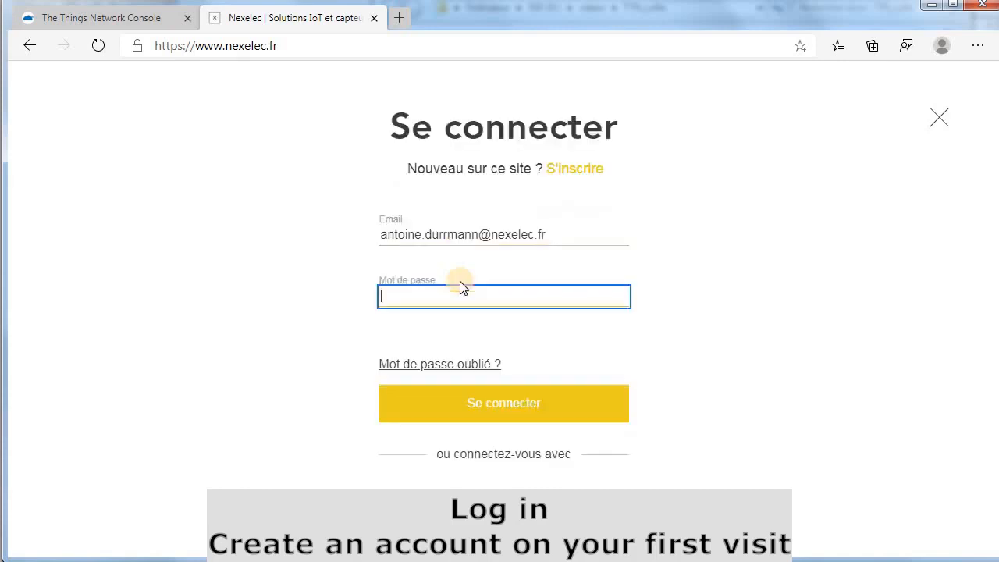
pyautogui.write('••')
pyautogui.click(517, 409)
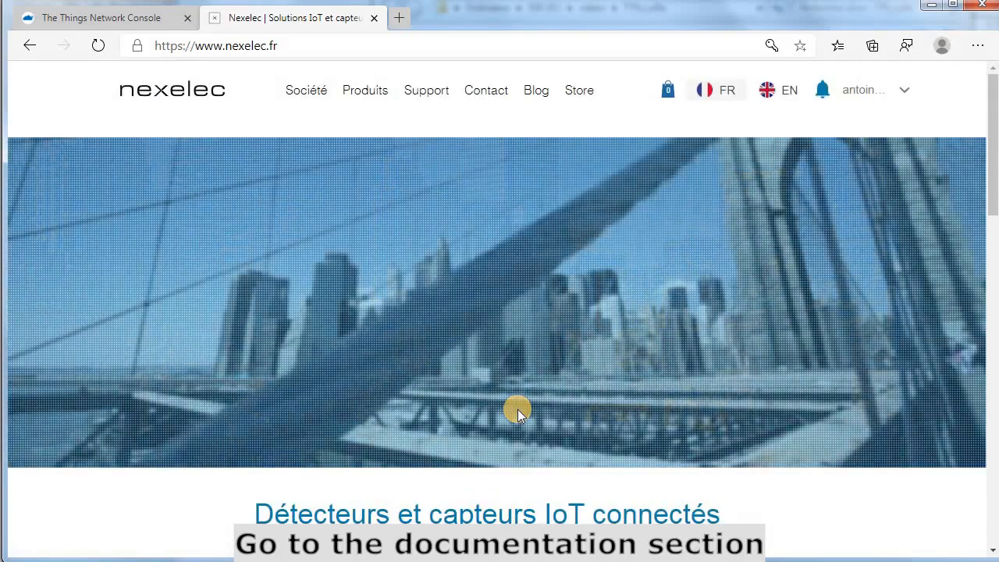
# Go to Documentation, open the user documentation and scroll down toward the Insafe+ Carbon section
pyautogui.click(903, 92)
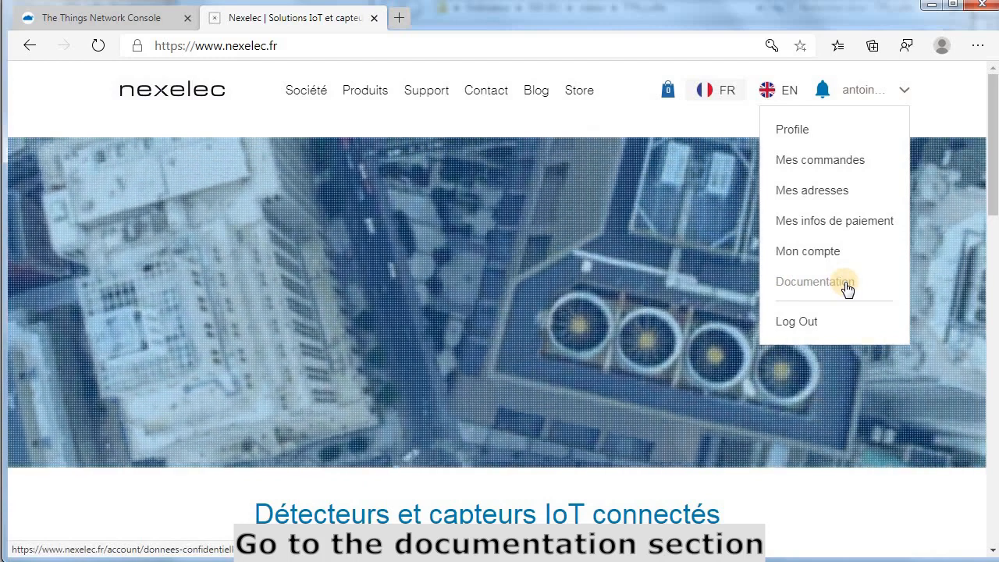
pyautogui.click(846, 285)
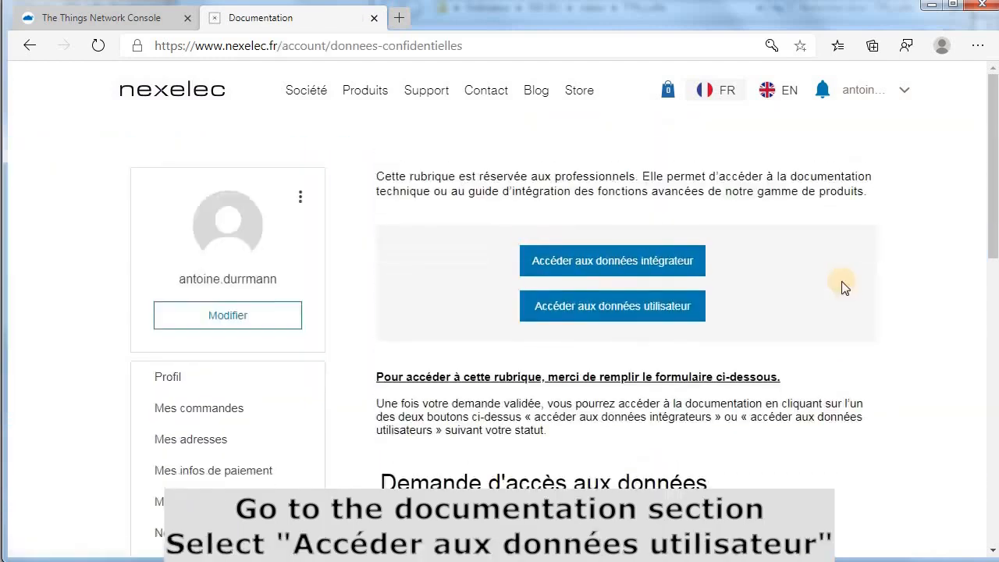
pyautogui.click(614, 308)
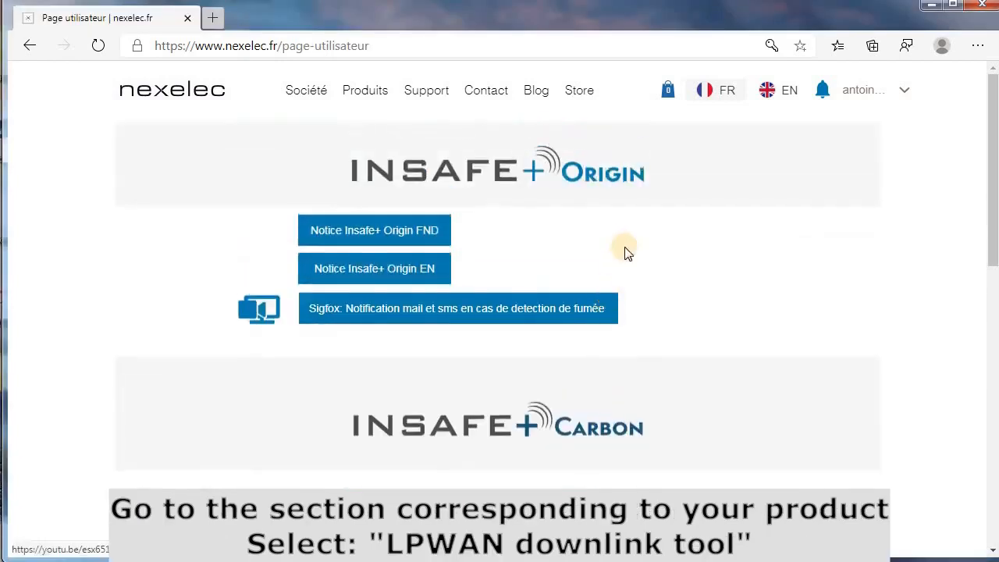
pyautogui.scroll(-2, 665, 242)
pyautogui.scroll(-1, 665, 242)
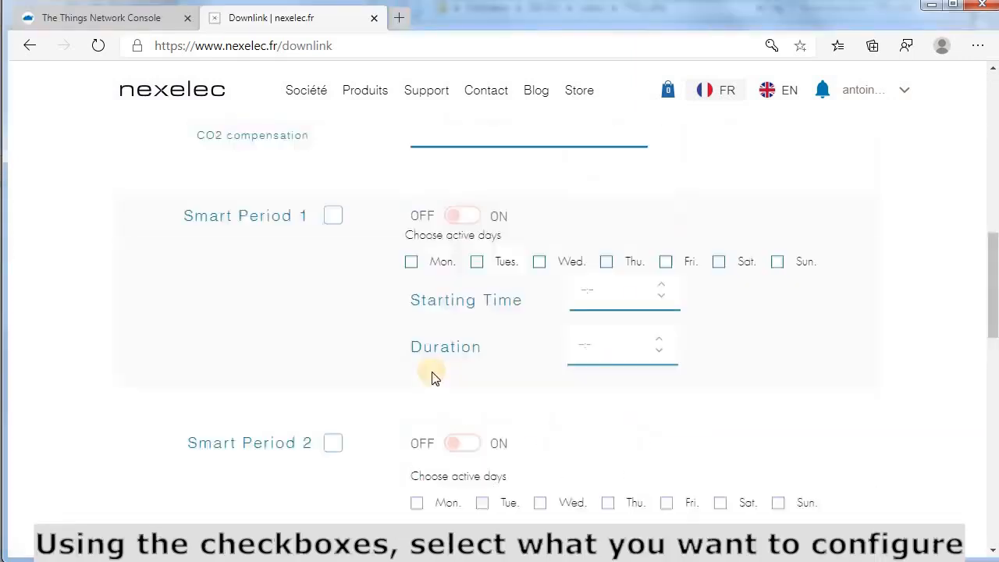
# Include Real Time Value in the downlink with its toggle set to off
pyautogui.scroll(6, 432, 375)
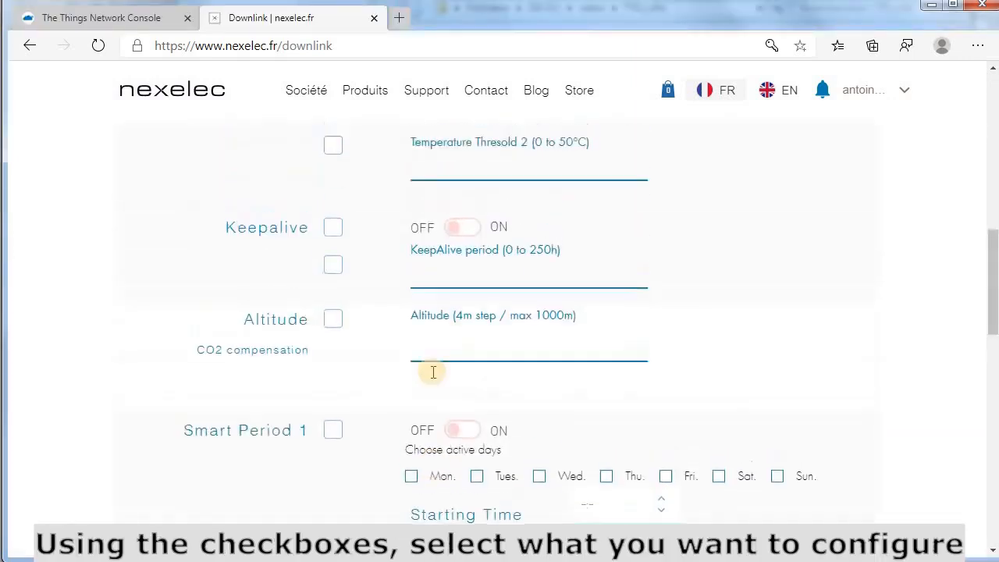
pyautogui.scroll(4, 432, 377)
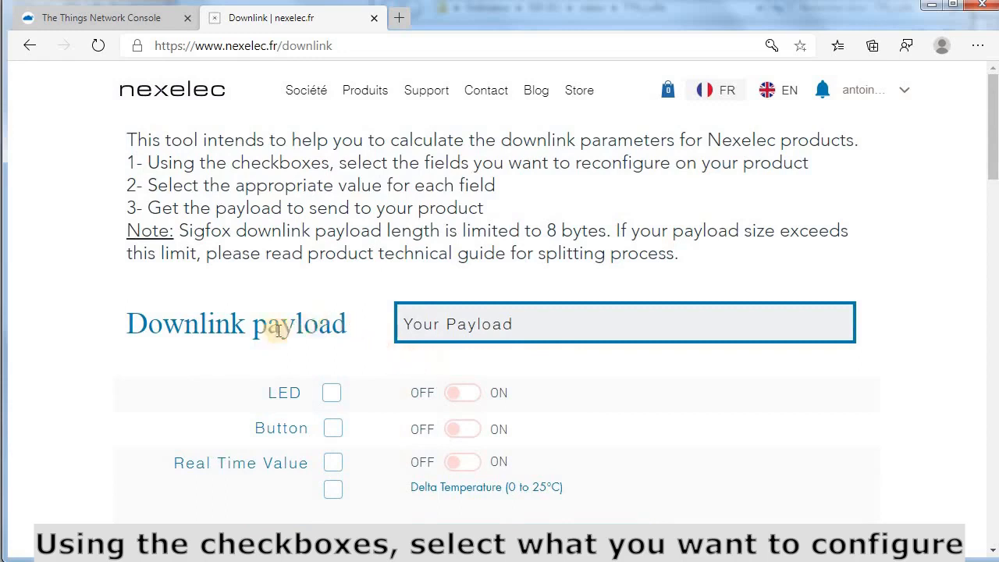
pyautogui.scroll(-1, 272, 330)
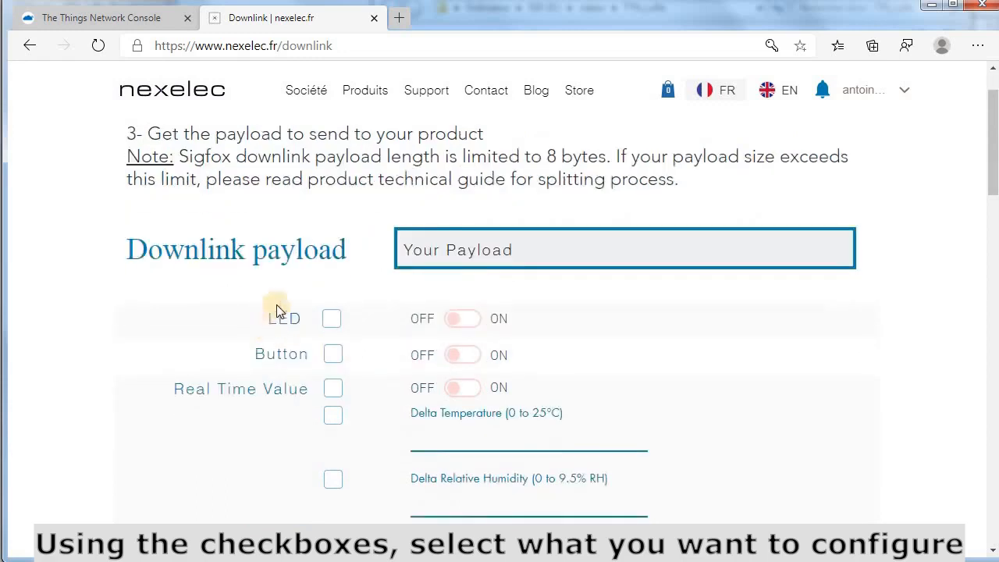
pyautogui.click(333, 390)
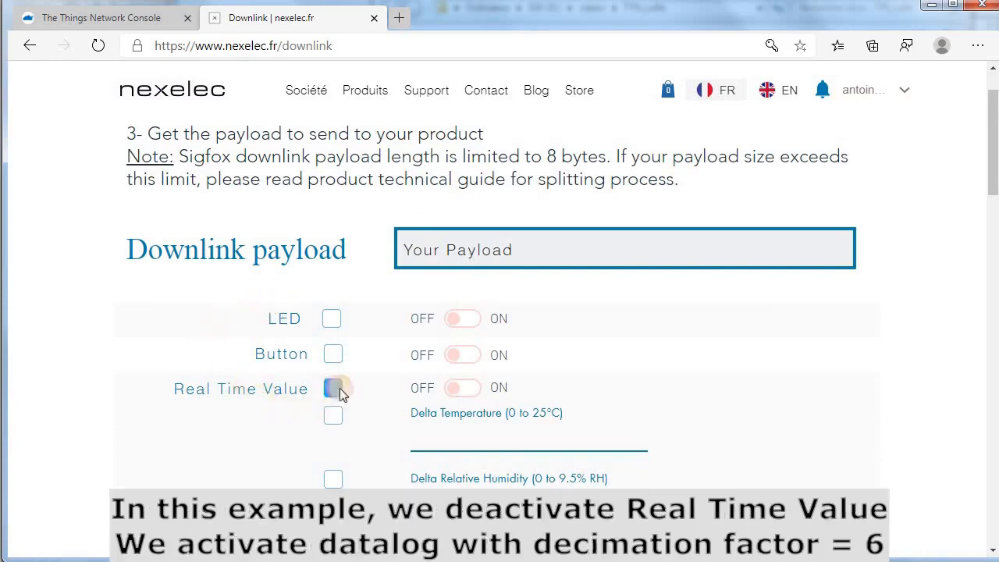
pyautogui.click(459, 394)
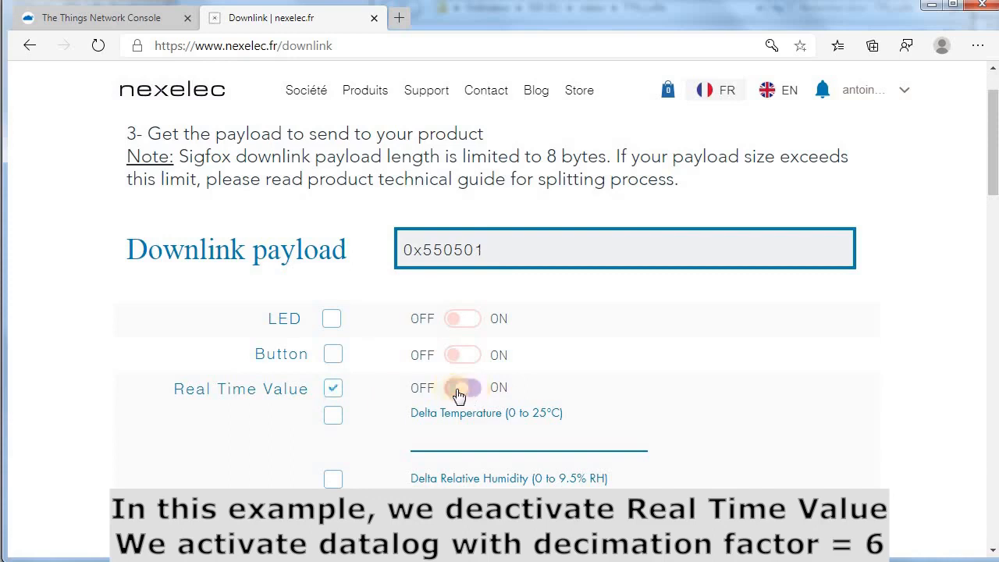
pyautogui.click(459, 392)
# Include Datalog in the downlink and switch it on
pyautogui.scroll(-2, 570, 341)
pyautogui.scroll(-1, 571, 337)
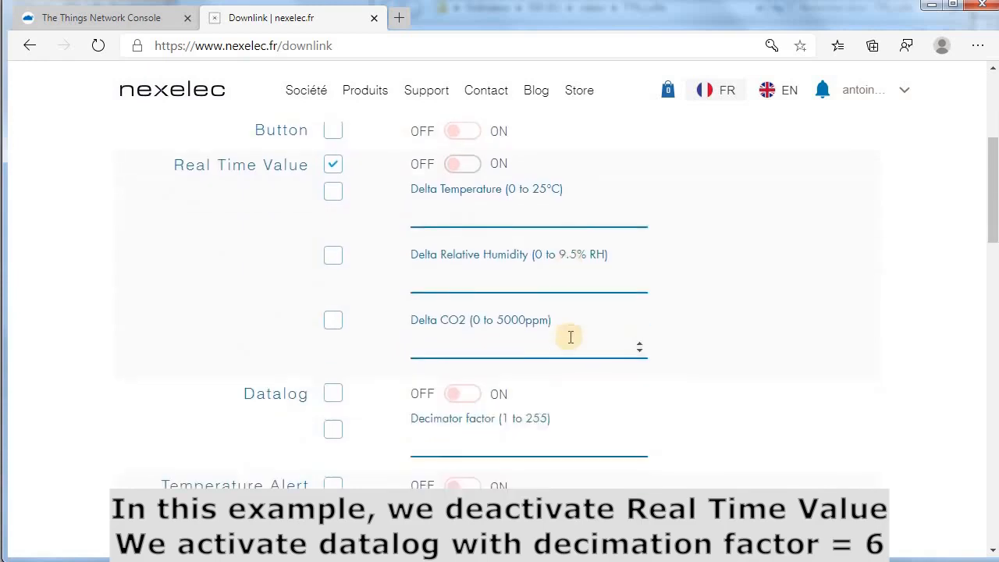
pyautogui.scroll(1, 570, 338)
pyautogui.scroll(-1, 571, 339)
pyautogui.scroll(-1, 570, 341)
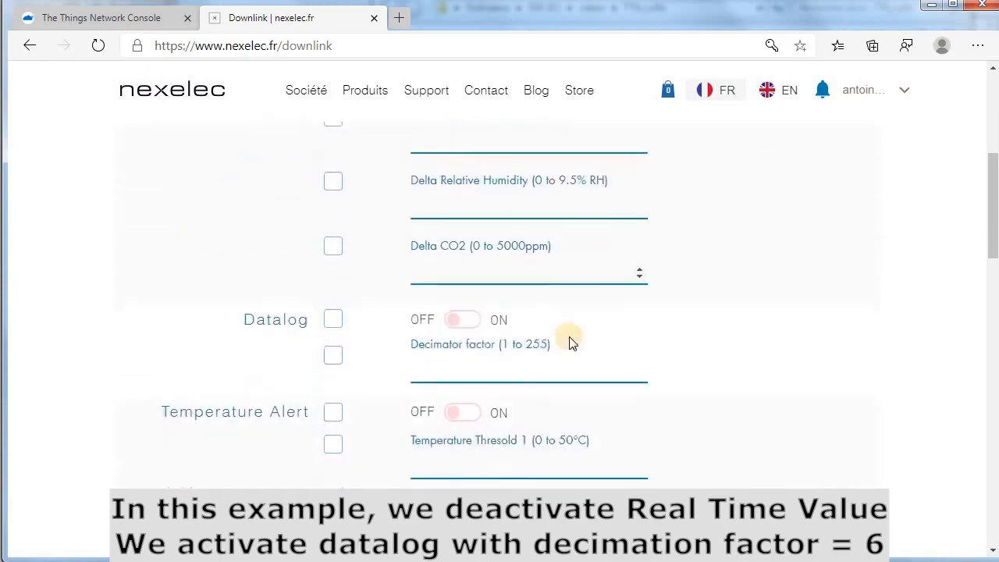
pyautogui.scroll(-3, 570, 341)
pyautogui.scroll(2, 570, 341)
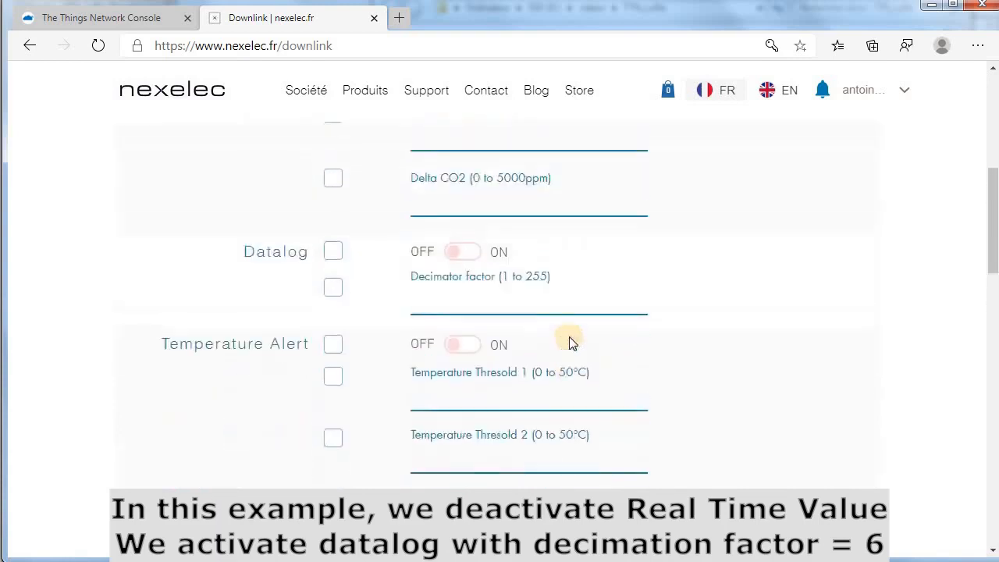
pyautogui.scroll(3, 569, 341)
pyautogui.scroll(-1, 569, 336)
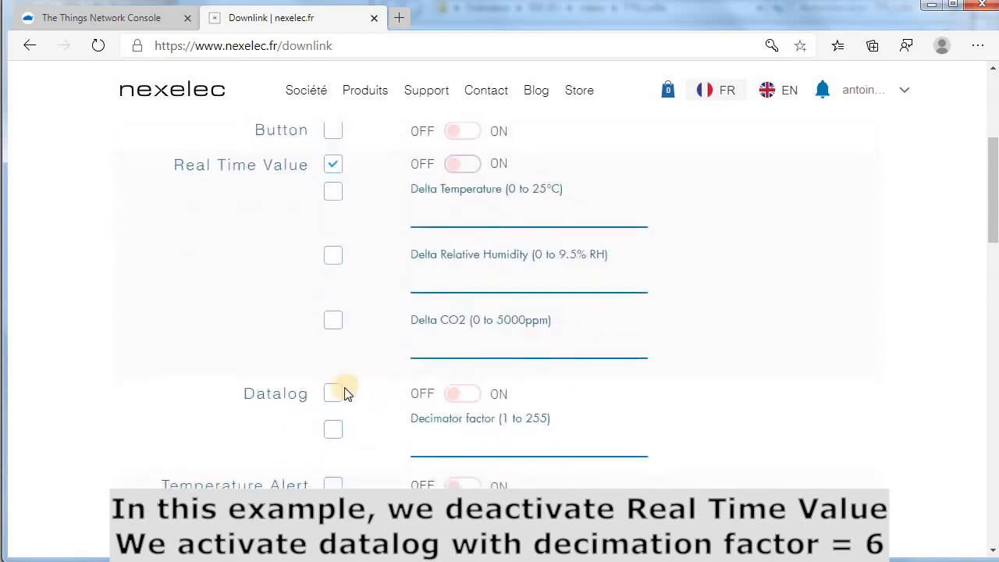
pyautogui.click(334, 394)
pyautogui.click(467, 394)
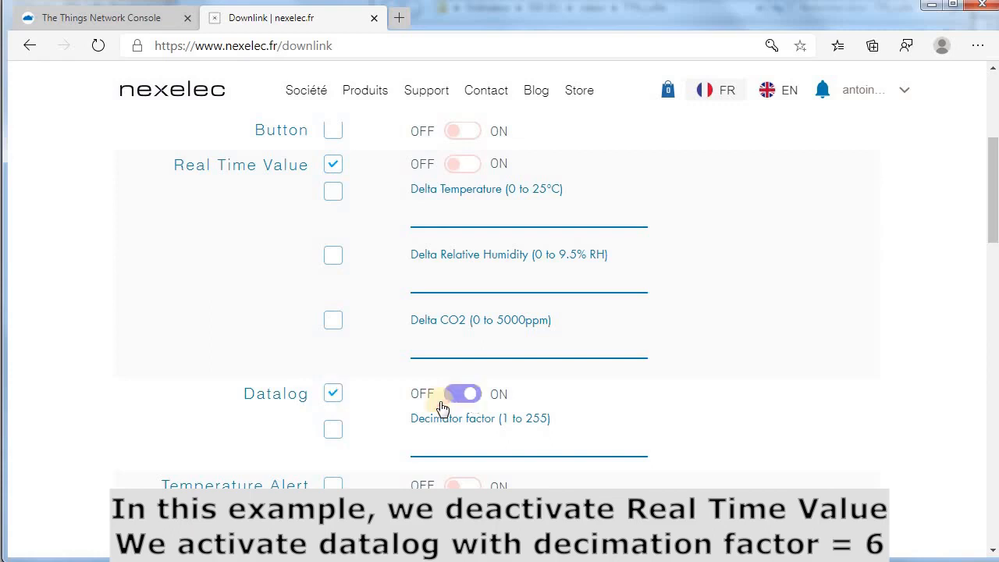
pyautogui.click(333, 429)
pyautogui.click(450, 443)
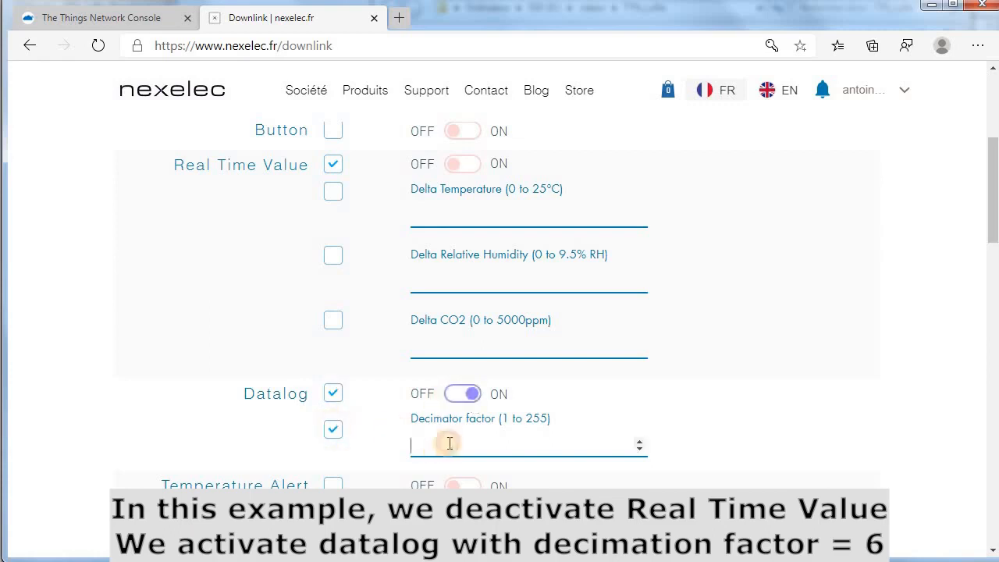
pyautogui.write('6')
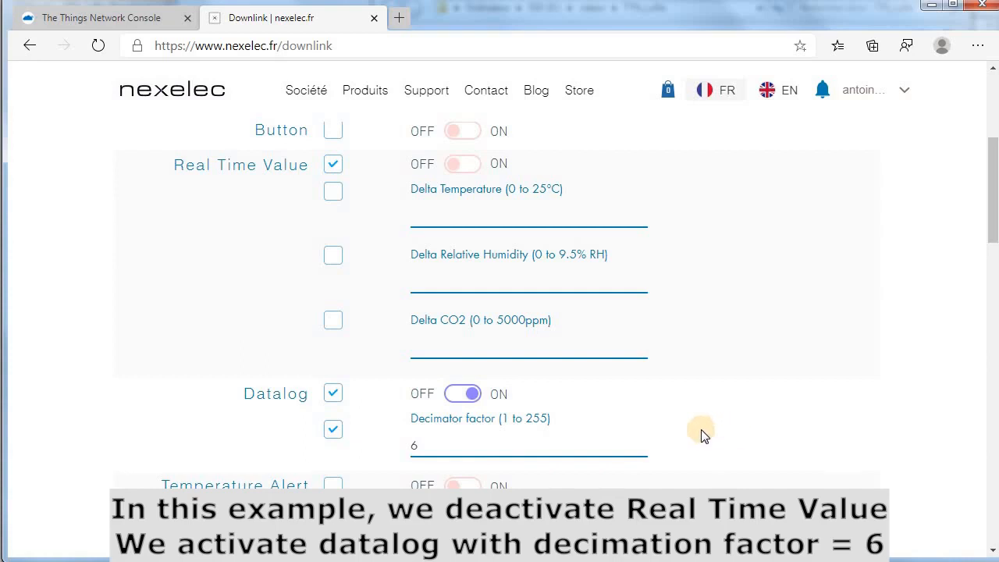
pyautogui.scroll(1, 704, 459)
pyautogui.scroll(3, 717, 488)
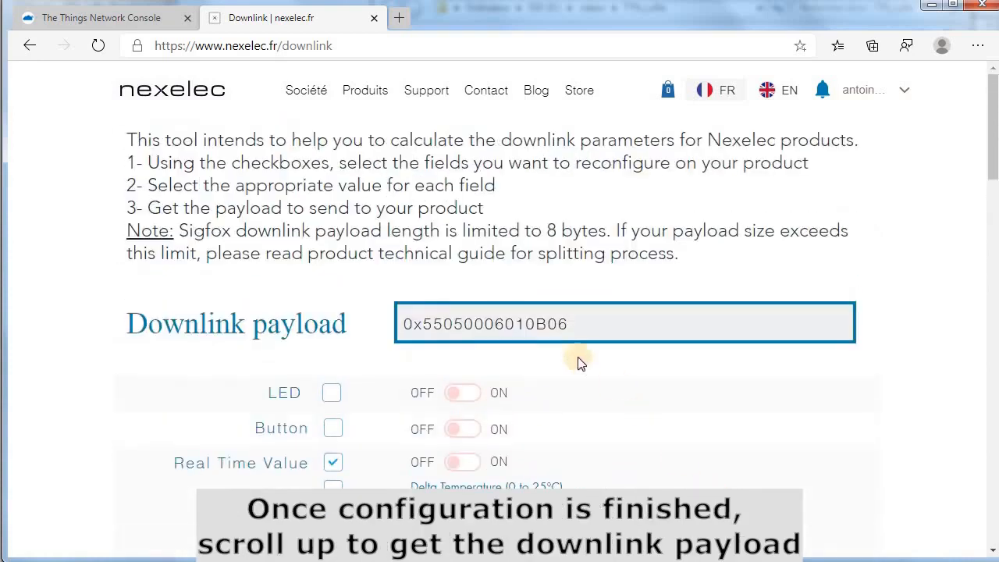
pyautogui.moveTo(572, 325); pyautogui.dragTo(401, 328)
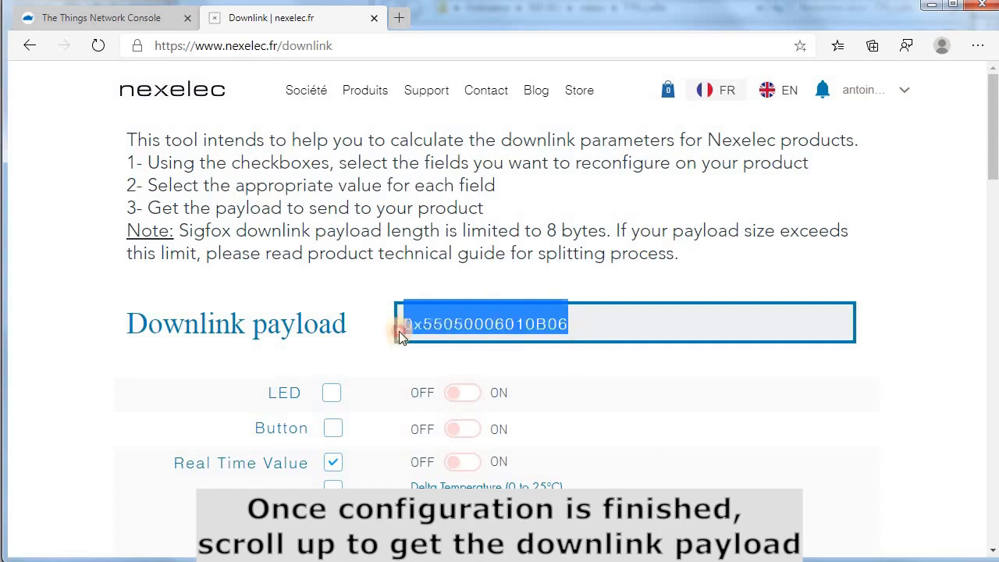
pyautogui.rightClick(450, 328)
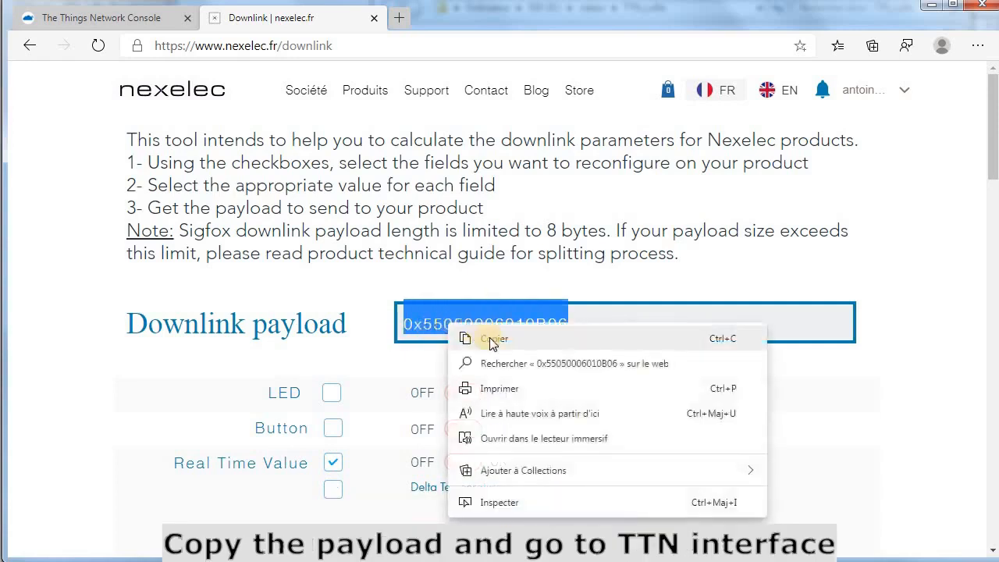
pyautogui.click(502, 340)
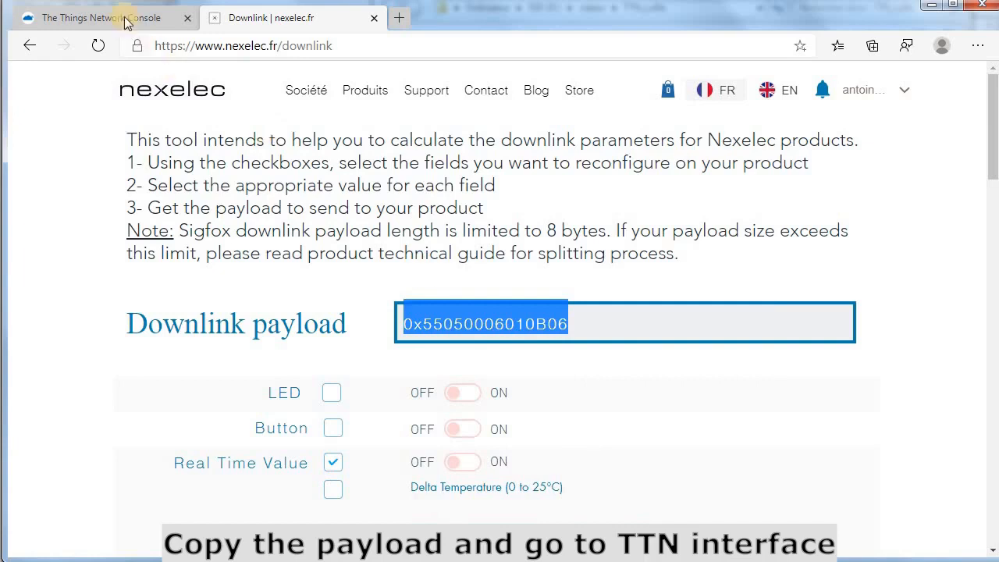
# Paste the payload into the device's Downlink payload field in TTN, then return to the Nexelec page
pyautogui.click(64, 19)
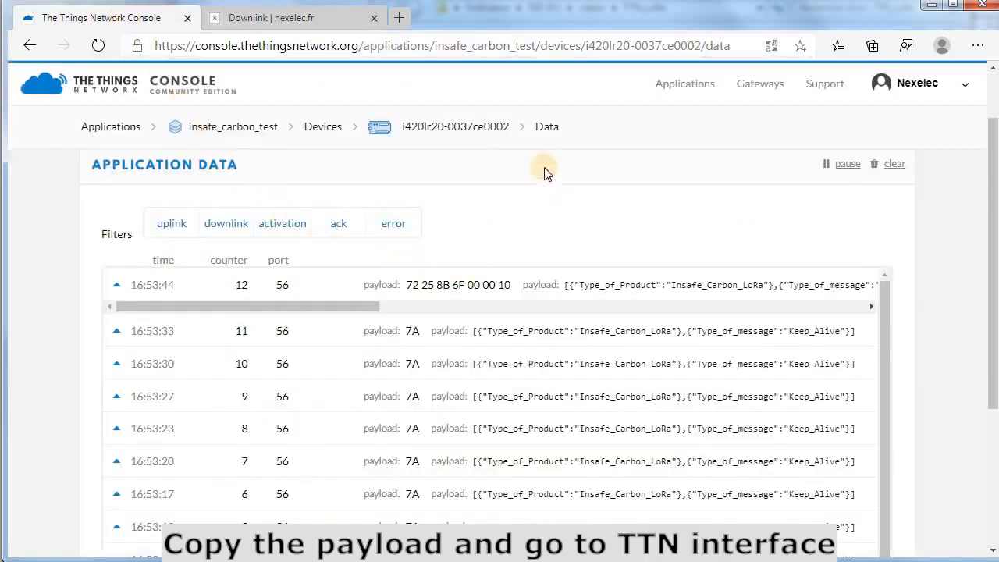
pyautogui.click(423, 133)
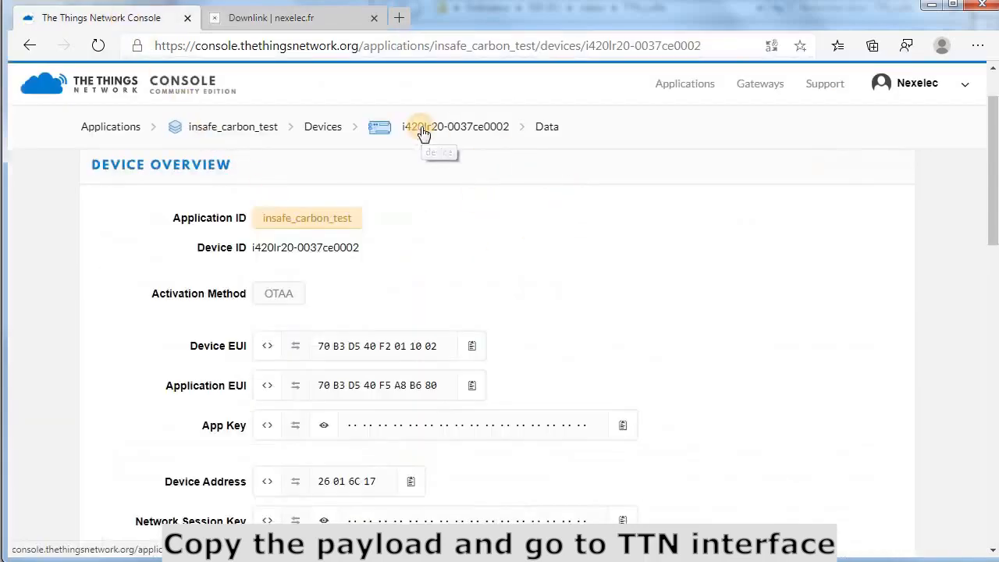
pyautogui.scroll(-3, 537, 285)
pyautogui.scroll(-2, 536, 286)
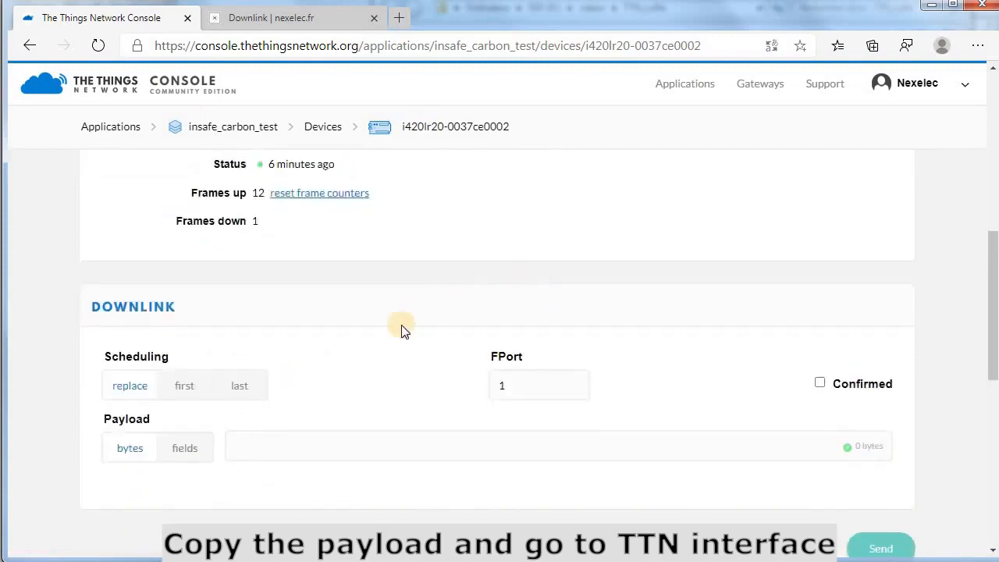
pyautogui.scroll(-1, 402, 325)
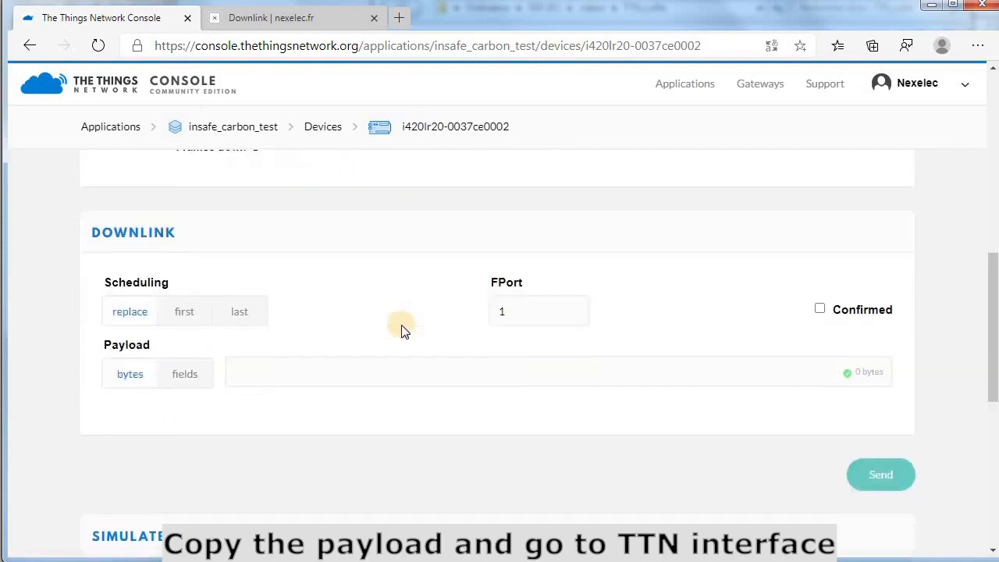
pyautogui.click(361, 372)
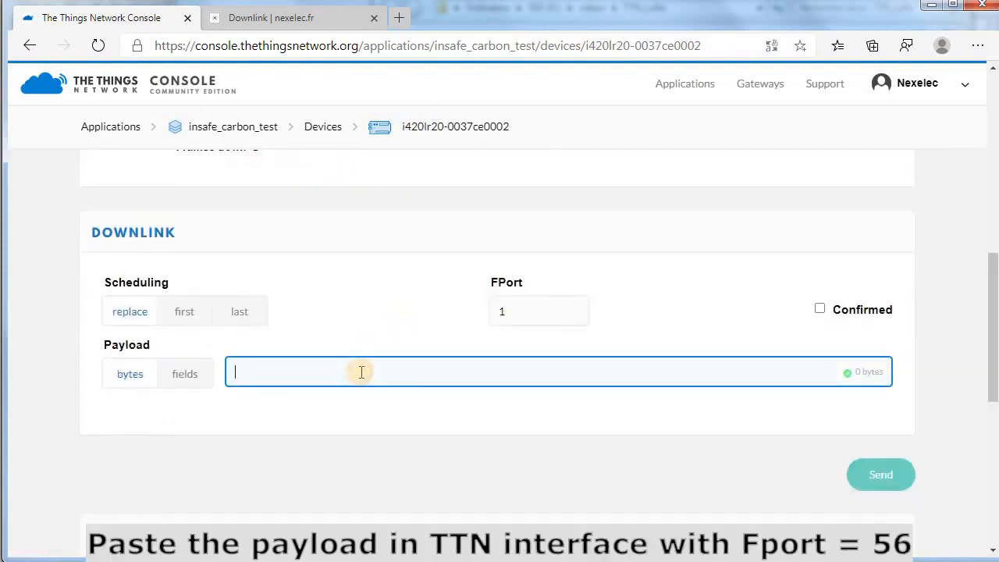
pyautogui.hotkey('ctrl', 'v')
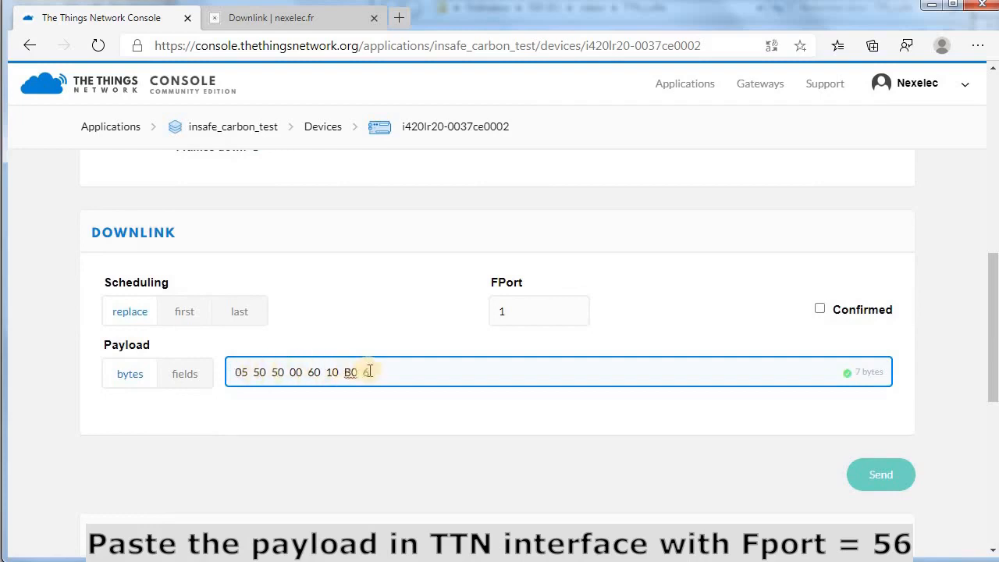
pyautogui.click(273, 17)
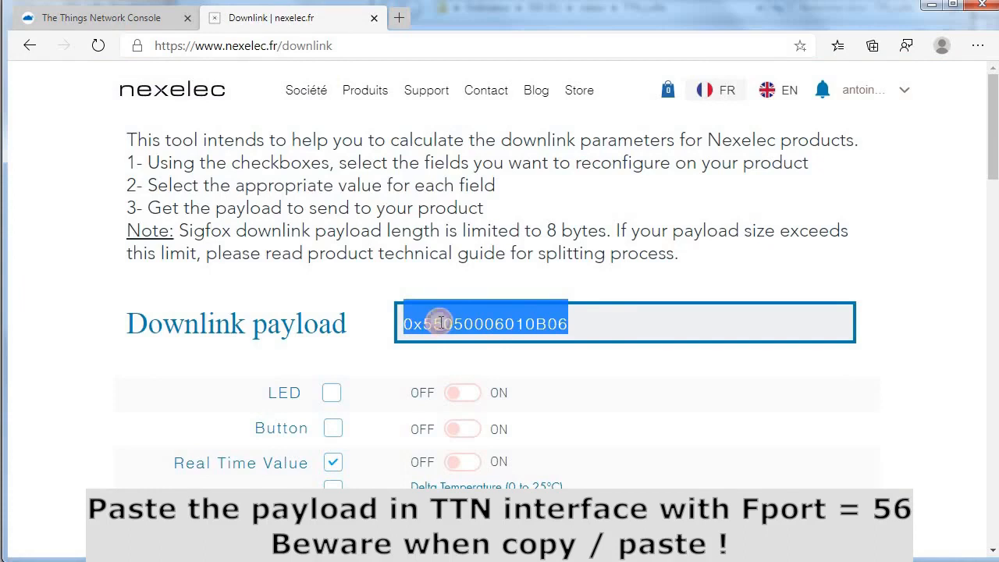
pyautogui.moveTo(442, 322); pyautogui.dragTo(570, 321)
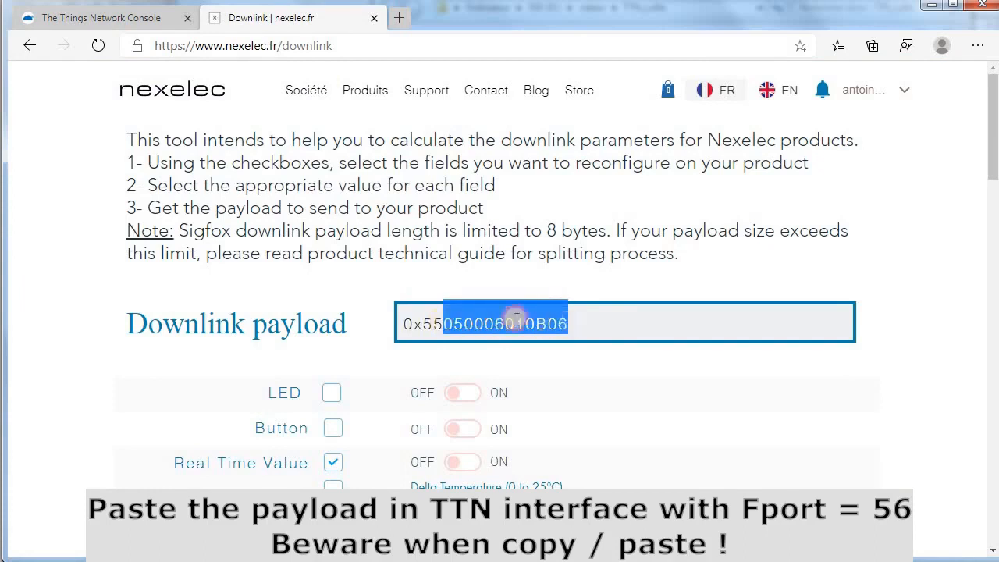
pyautogui.moveTo(422, 322); pyautogui.dragTo(560, 323)
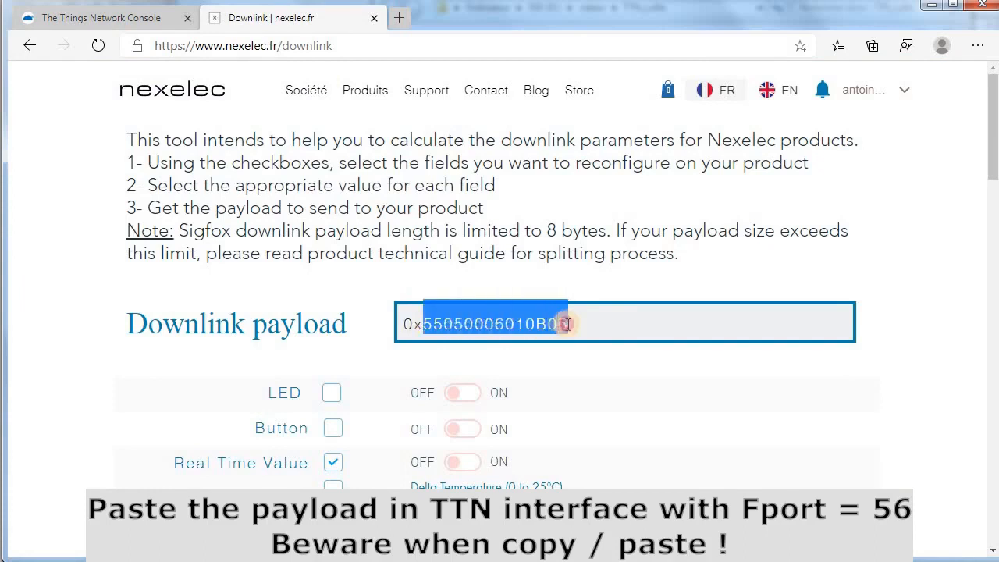
pyautogui.rightClick(499, 321)
pyautogui.click(534, 326)
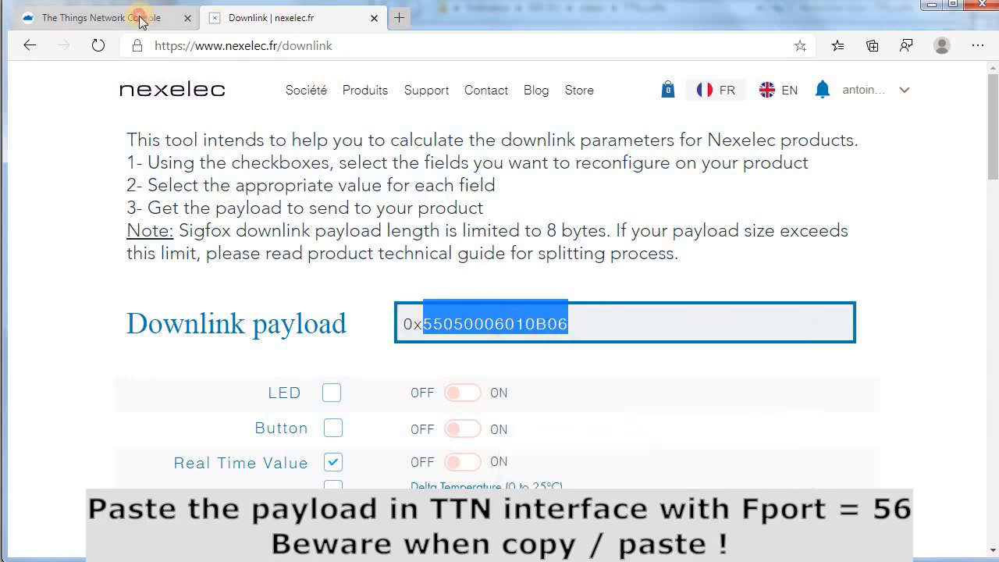
pyautogui.click(141, 21)
pyautogui.moveTo(375, 373); pyautogui.dragTo(234, 373)
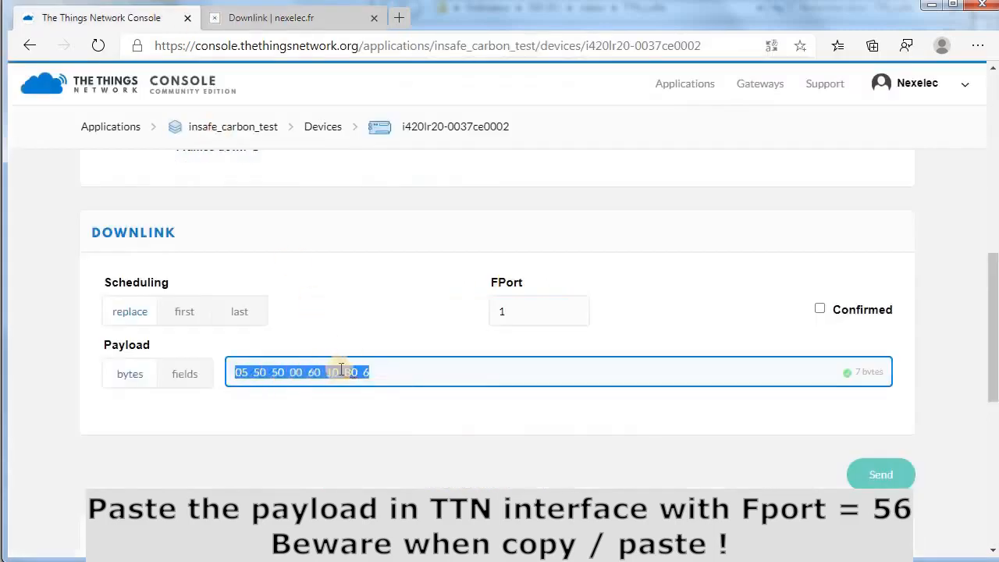
pyautogui.hotkey('ctrl', 'v')
pyautogui.click(380, 417)
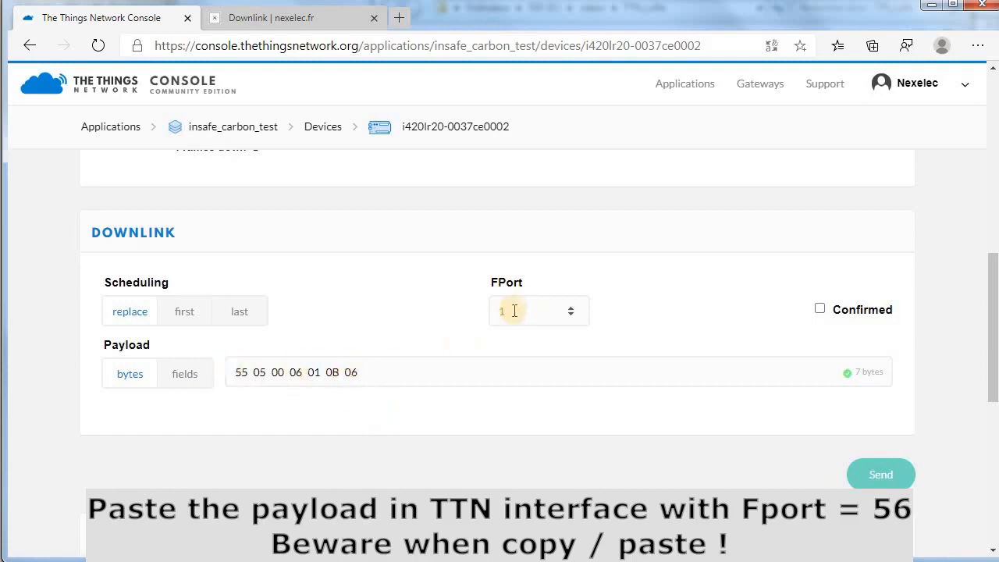
# Set FPort to 56 and send the downlink
pyautogui.moveTo(517, 310); pyautogui.dragTo(498, 311)
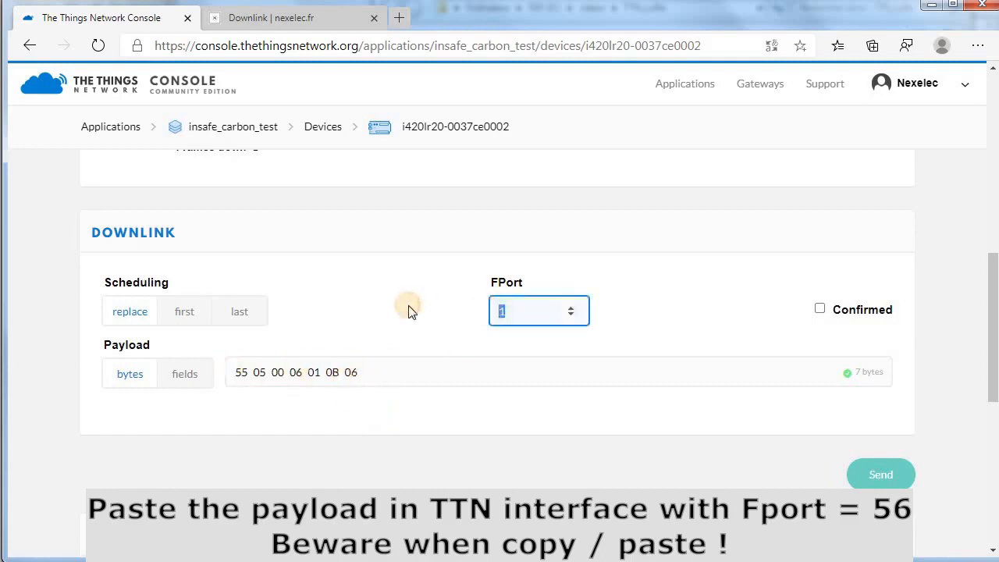
pyautogui.click(421, 422)
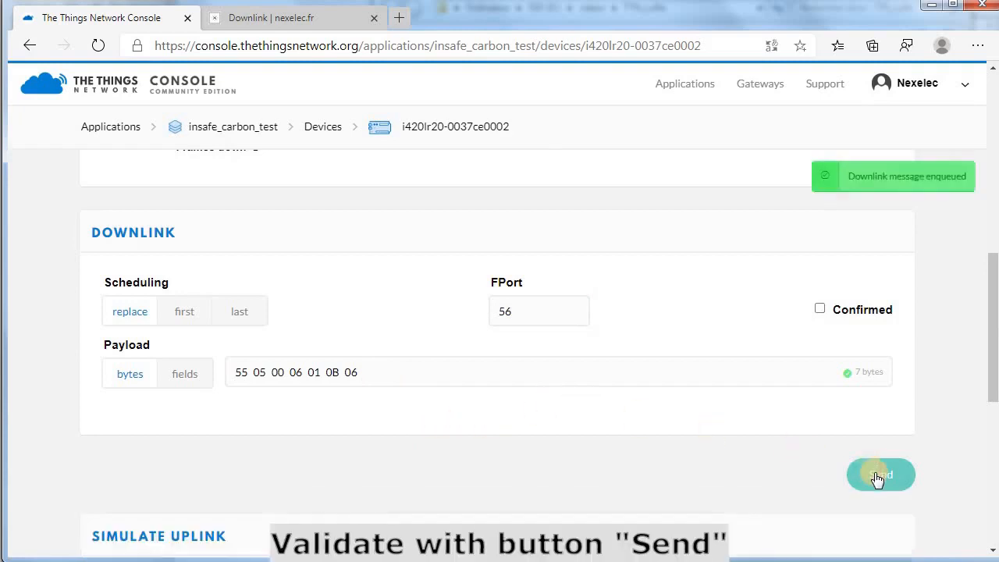
pyautogui.scroll(5, 581, 434)
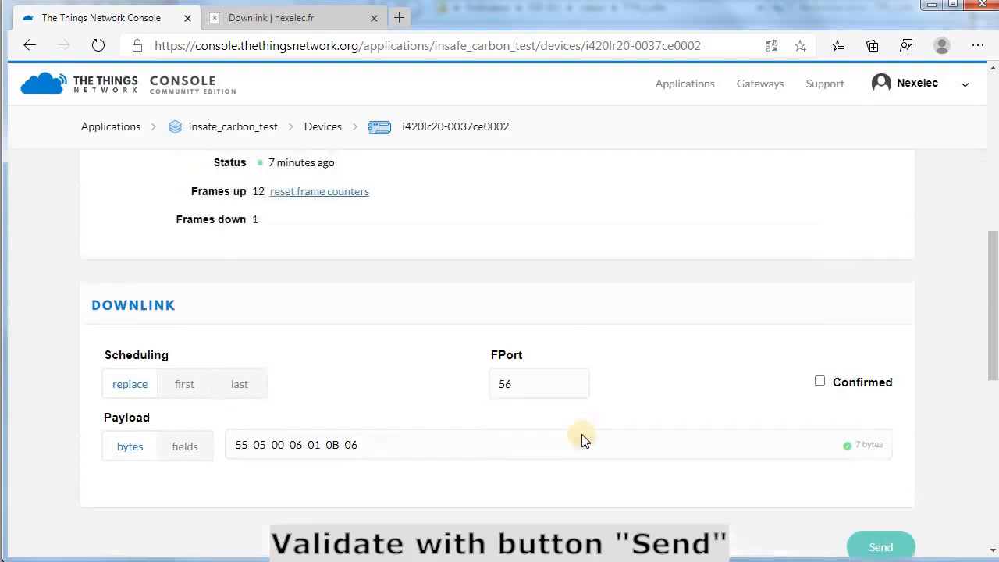
pyautogui.scroll(3, 602, 394)
# Inspect the 17:01:02 uplink in Data, confirming Real-time data Non-Active and Datalog enable Active
pyautogui.click(829, 183)
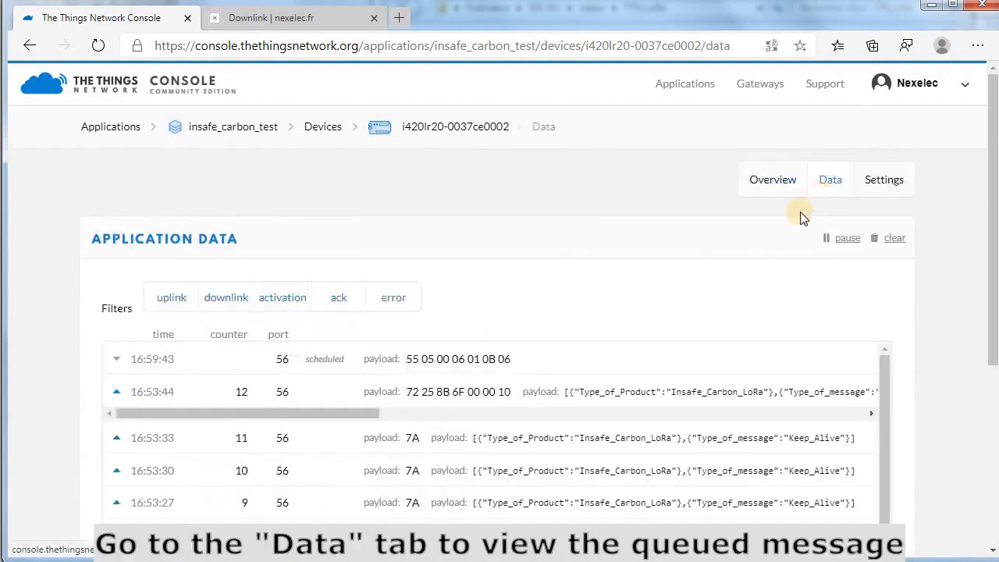
pyautogui.scroll(-1, 468, 297)
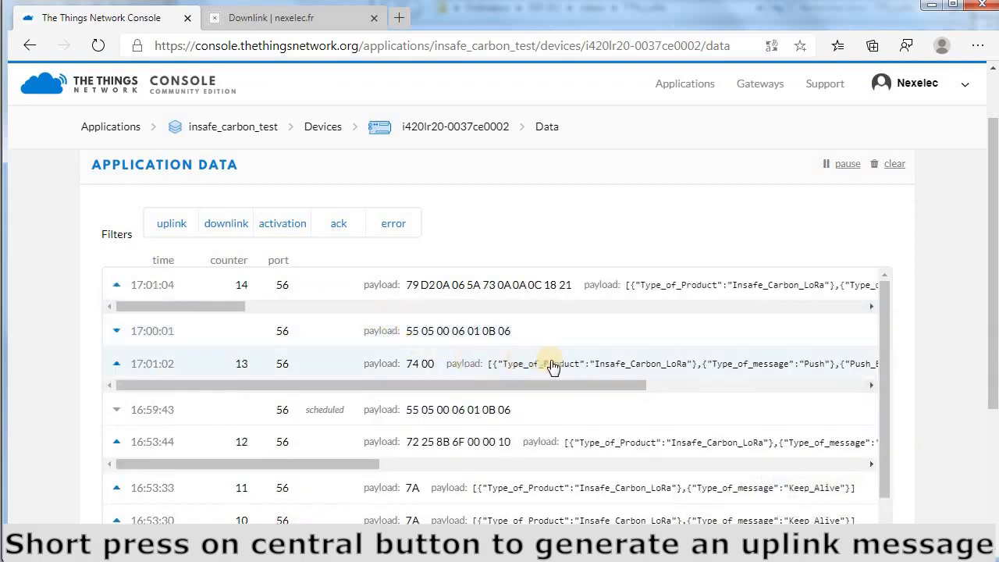
pyautogui.moveTo(545, 391); pyautogui.dragTo(471, 382)
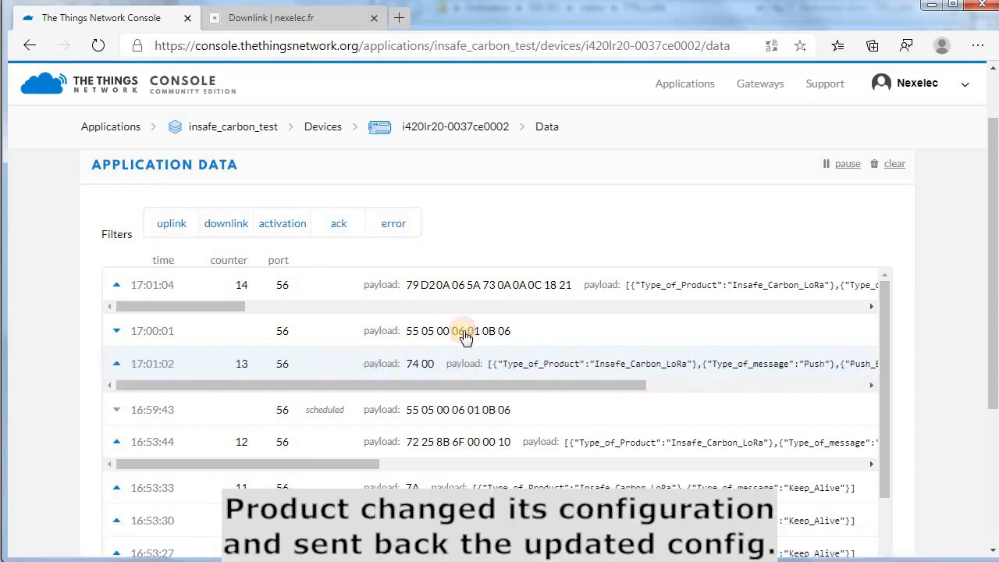
pyautogui.moveTo(221, 306); pyautogui.dragTo(401, 285)
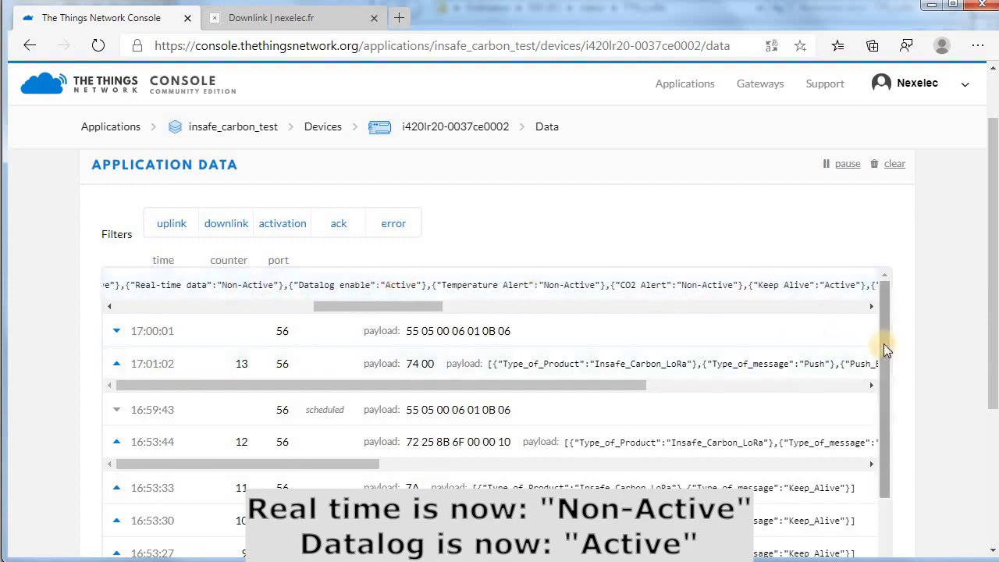
pyautogui.moveTo(884, 343); pyautogui.dragTo(898, 513)
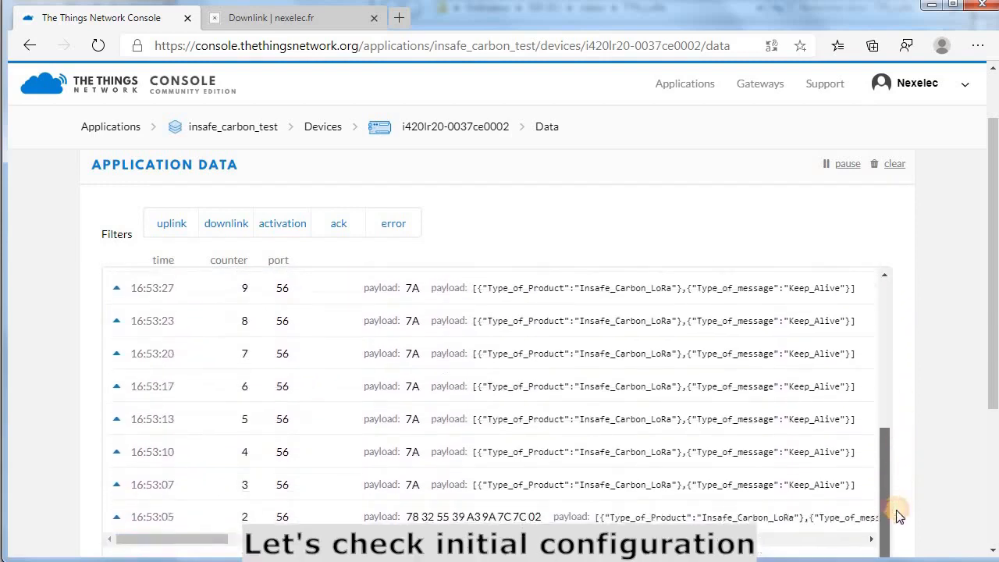
pyautogui.moveTo(985, 332); pyautogui.dragTo(988, 428)
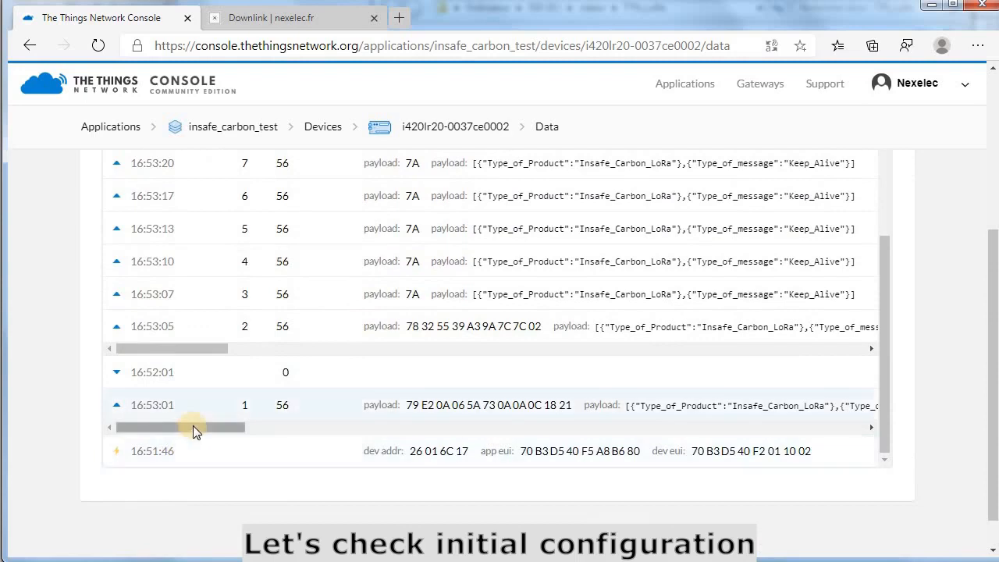
pyautogui.moveTo(192, 426); pyautogui.dragTo(373, 429)
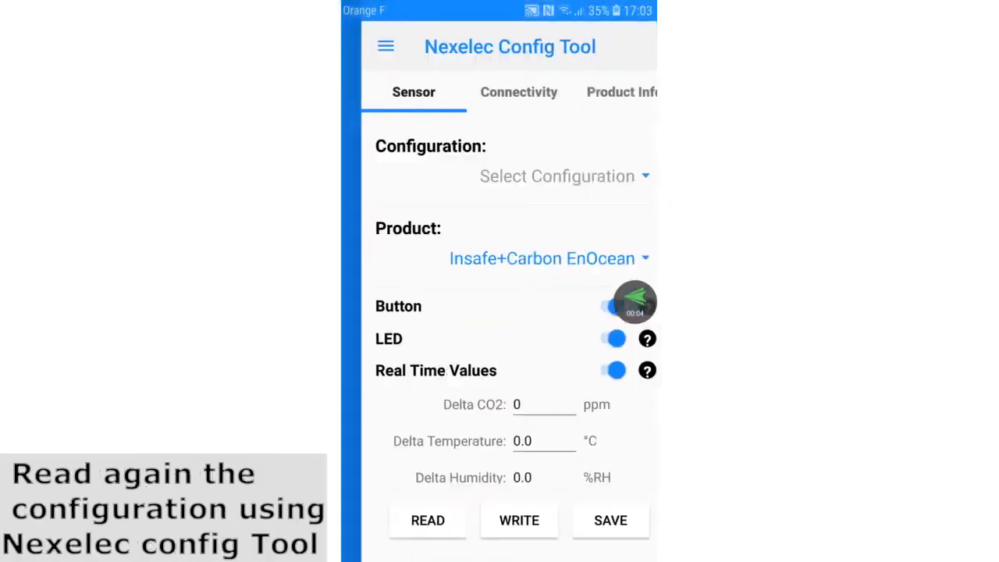
# Read the sensor over NFC and check Real Time Values off and Datalog on at 60 minutes
pyautogui.click(407, 521)
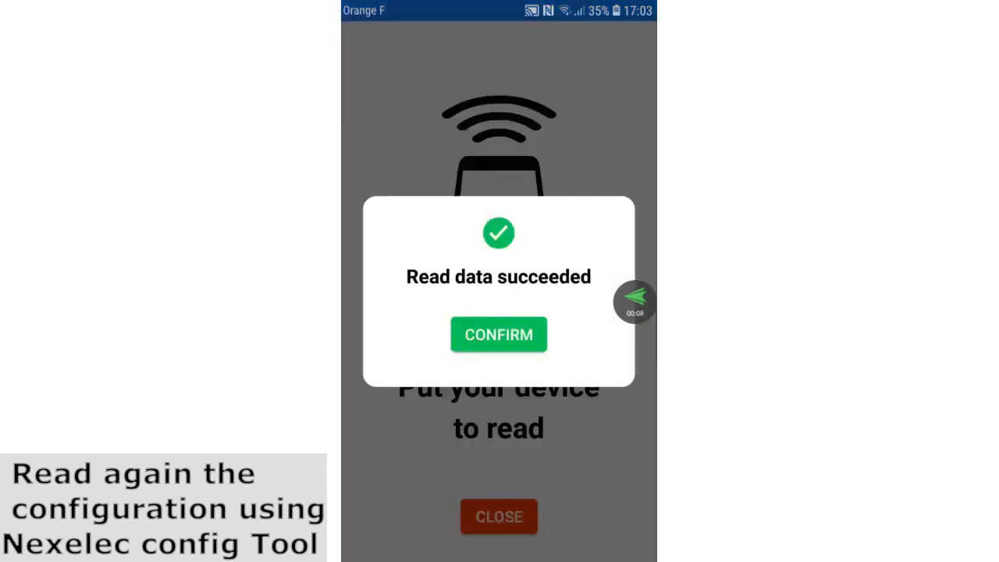
pyautogui.click(499, 334)
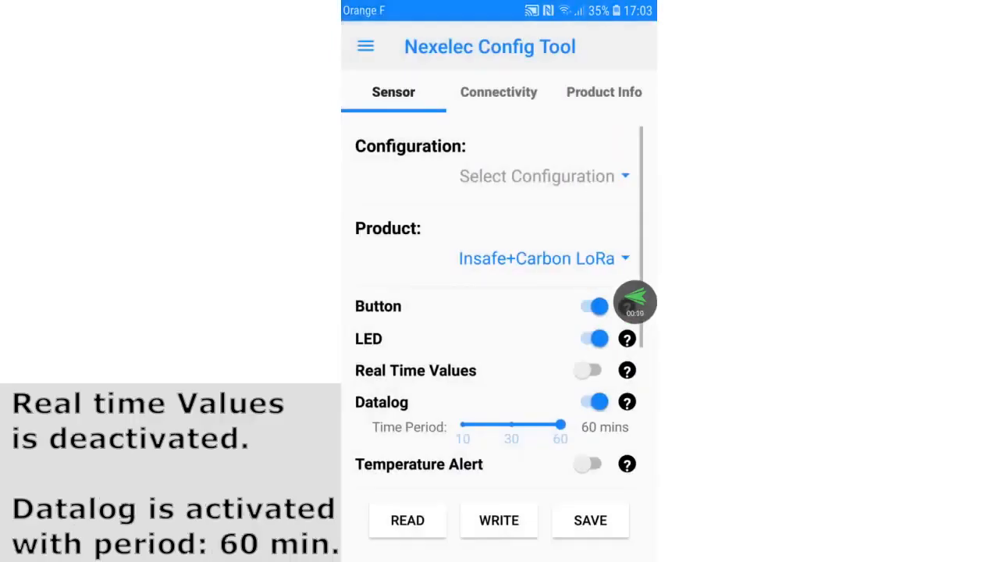
pyautogui.scroll(-3, 499, 313)
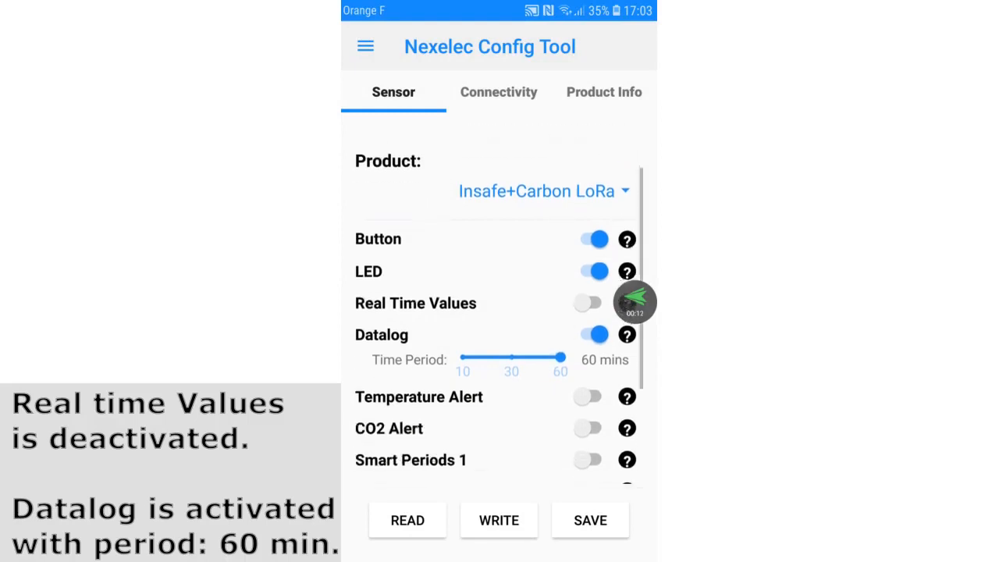
pyautogui.scroll(-3, 499, 312)
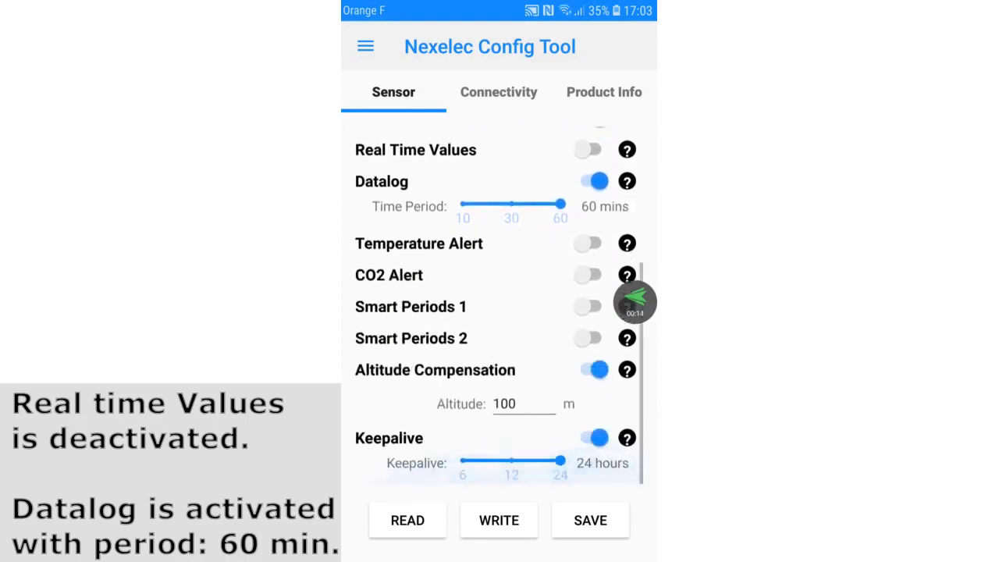
pyautogui.scroll(5, 499, 312)
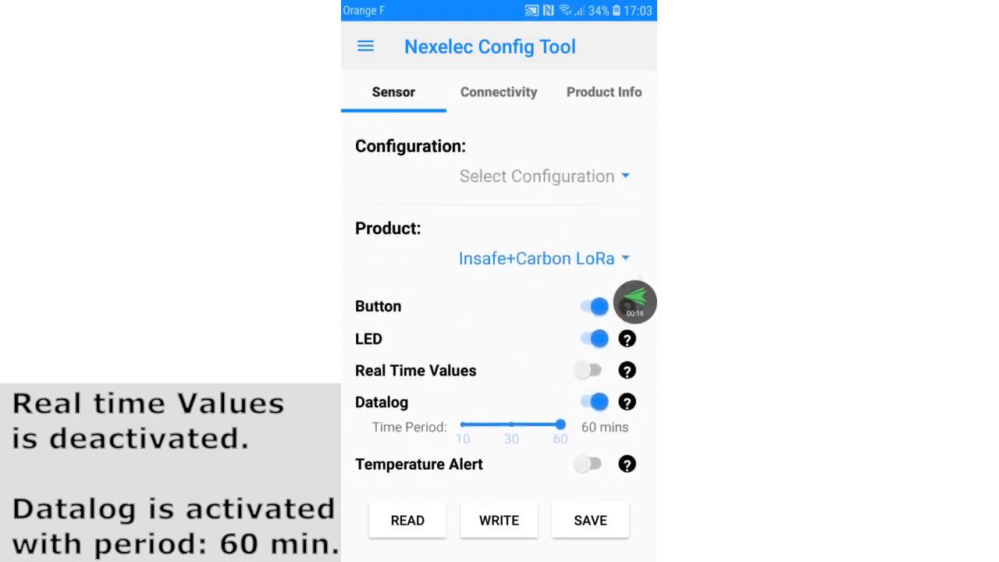
pyautogui.click(636, 302)
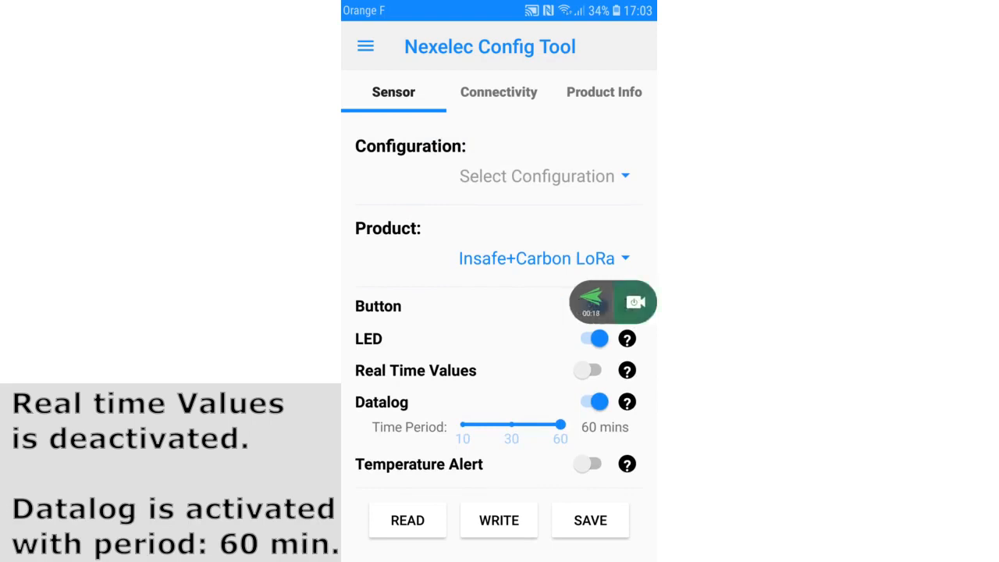